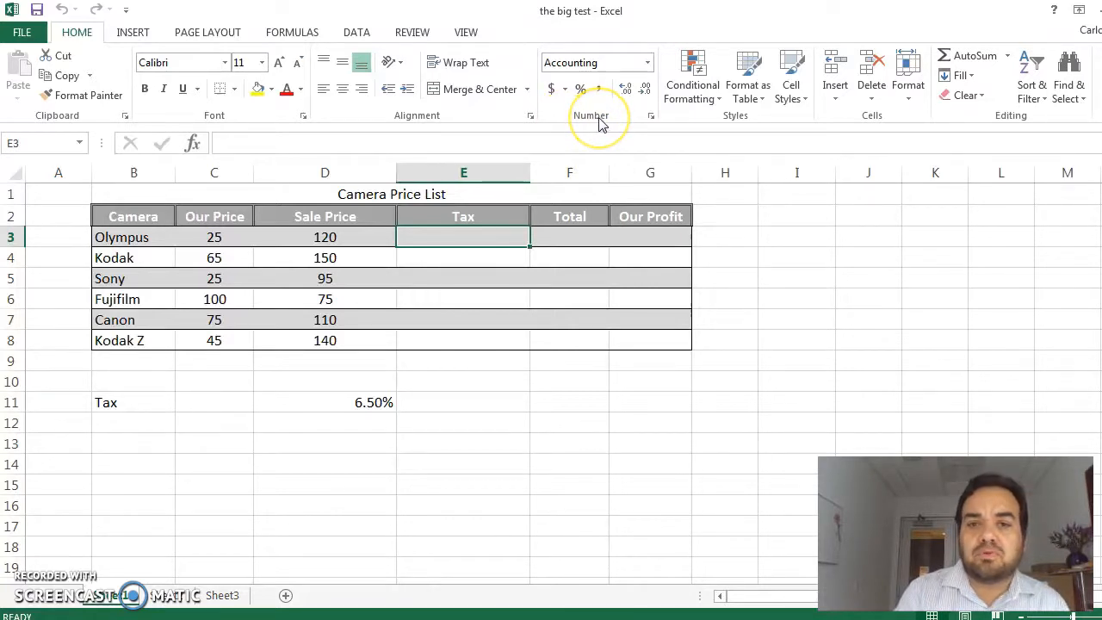
# - Examine the number formats available for E3, the Olympus sale price in D3 and the tax rate in D11
pyautogui.click(648, 63)
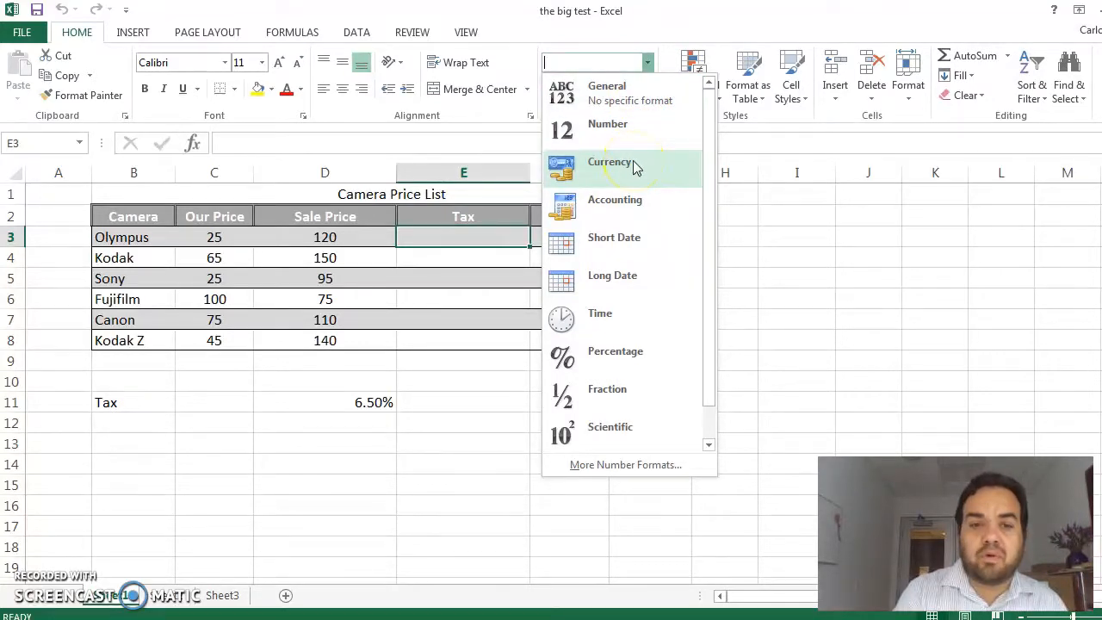
pyautogui.click(674, 22)
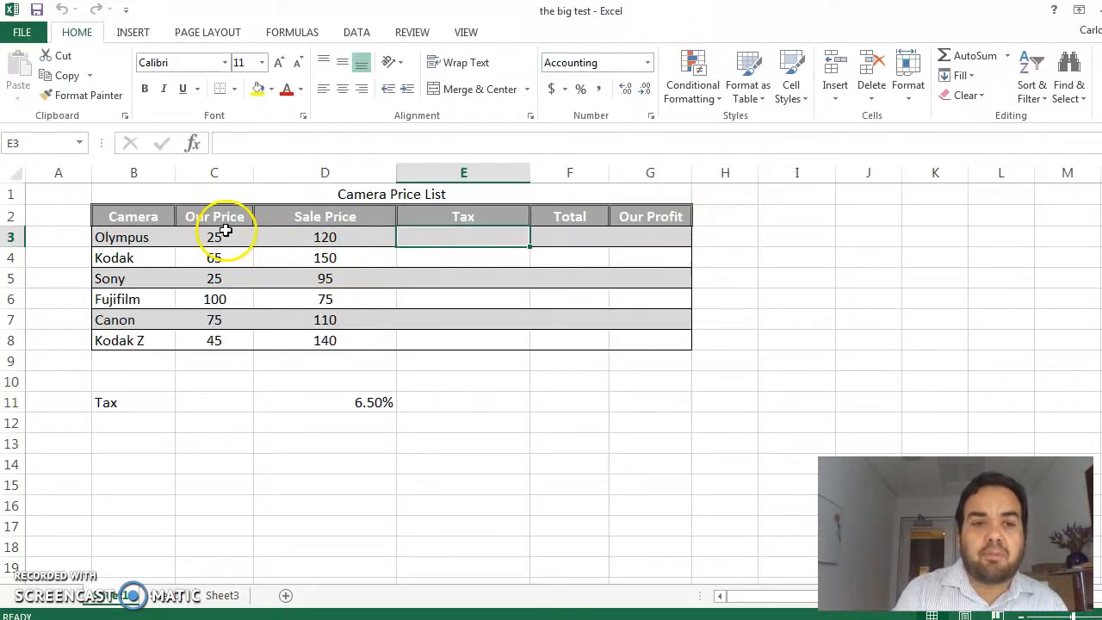
pyautogui.click(334, 238)
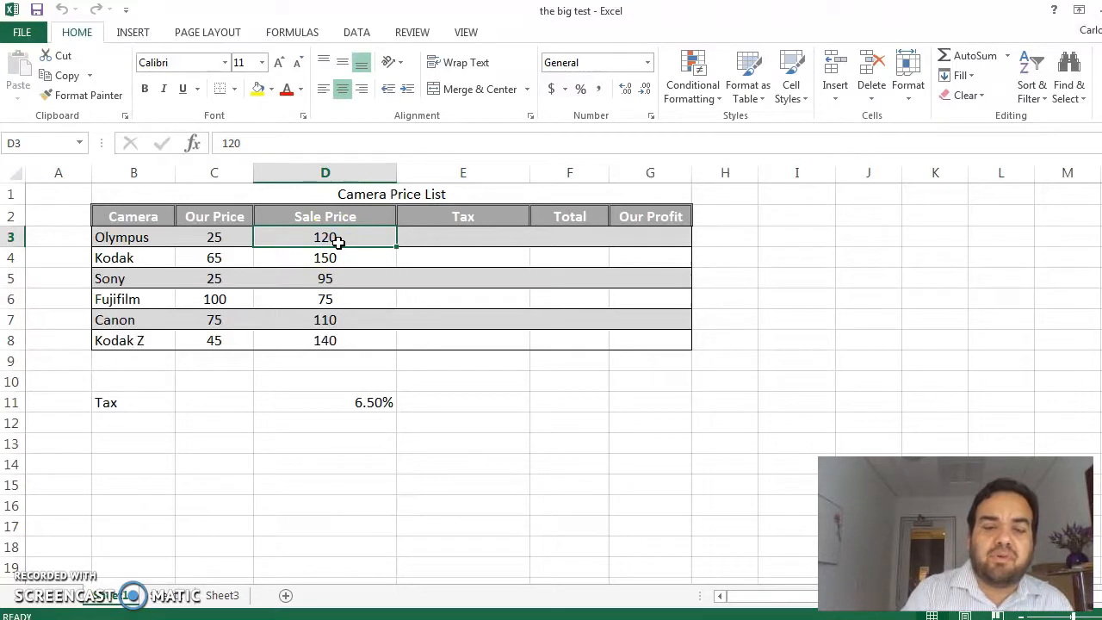
pyautogui.click(452, 241)
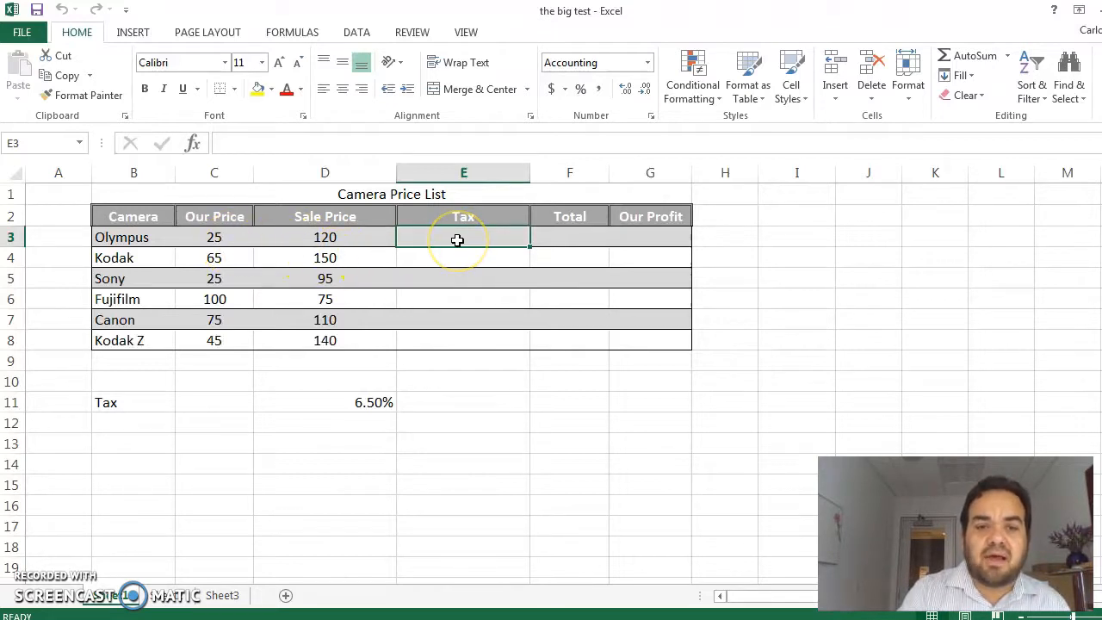
pyautogui.click(347, 244)
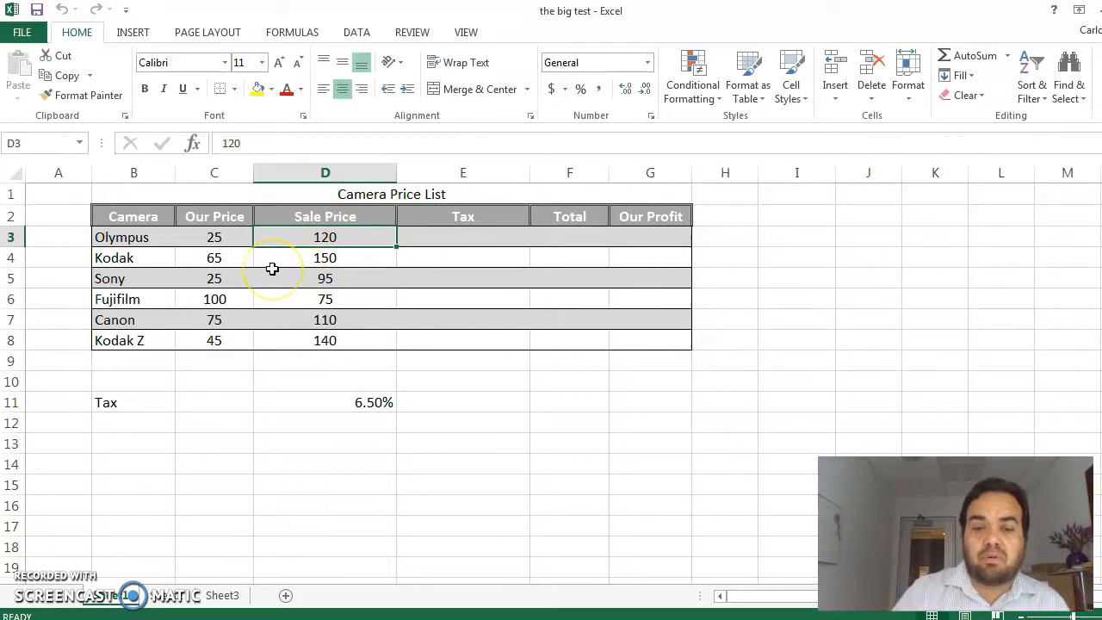
pyautogui.click(464, 242)
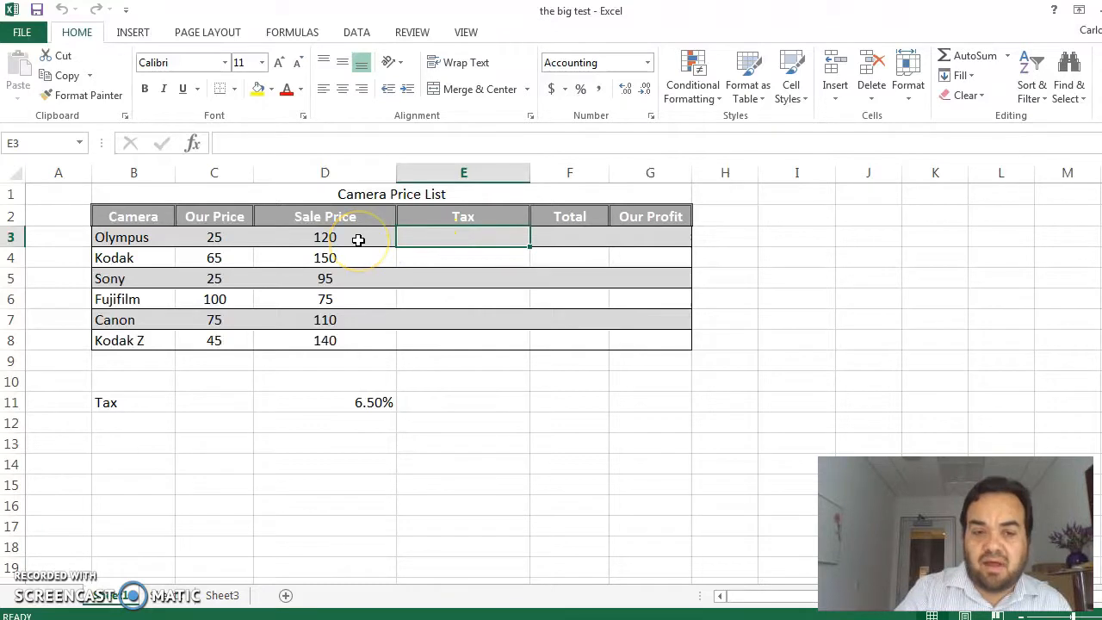
pyautogui.click(375, 401)
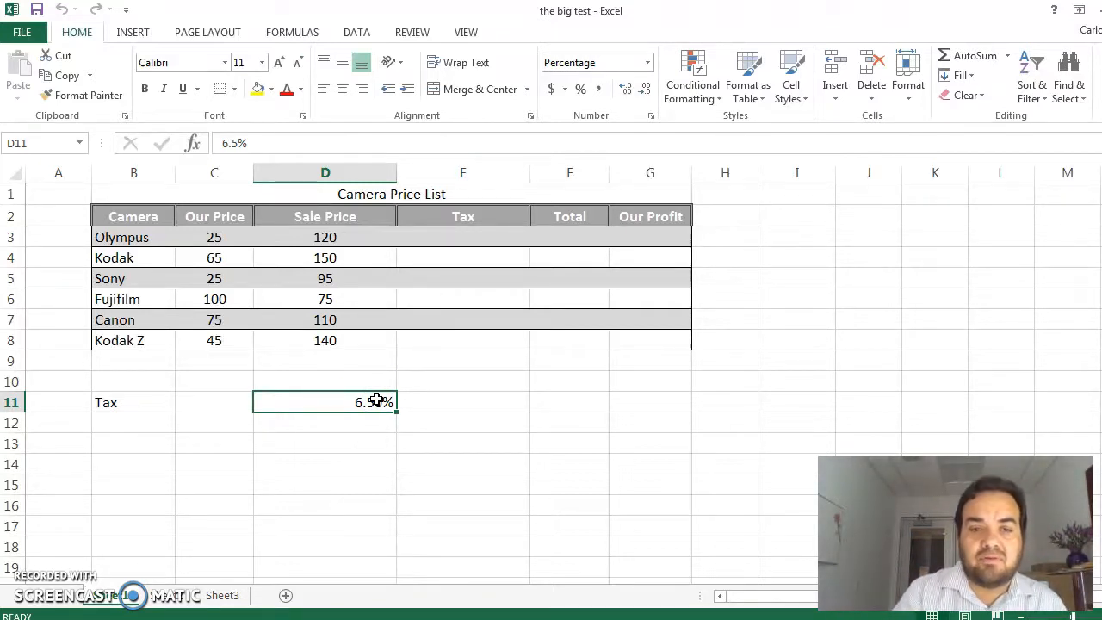
# - Enter a formula in the Olympus Tax cell E3 that multiplies the sale price by the tax rate, =D3*D11
pyautogui.click(470, 240)
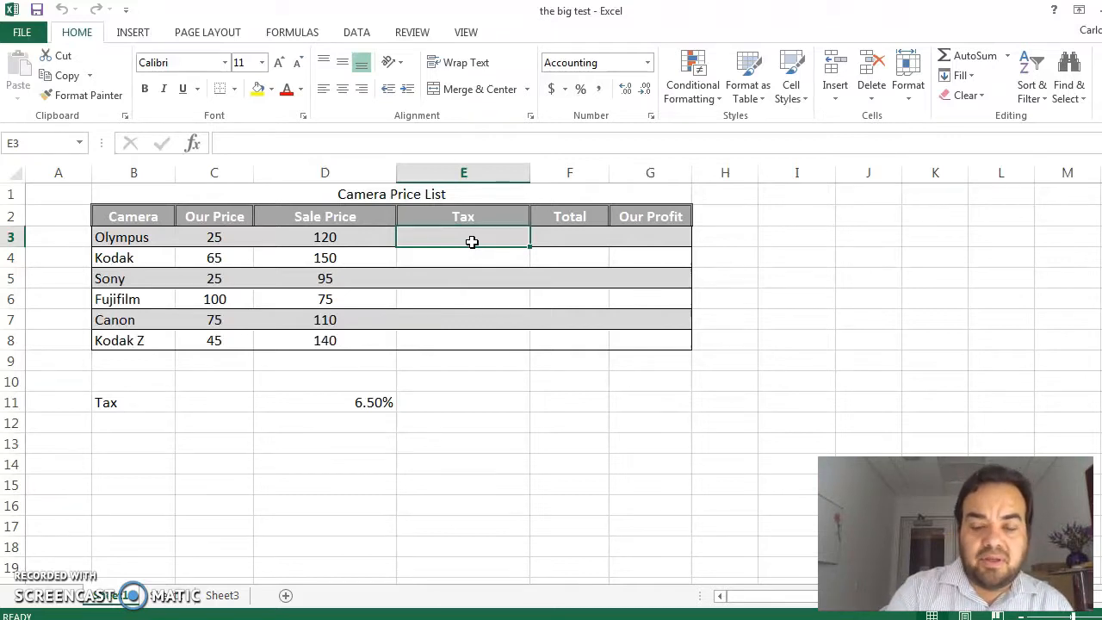
pyautogui.write('=')
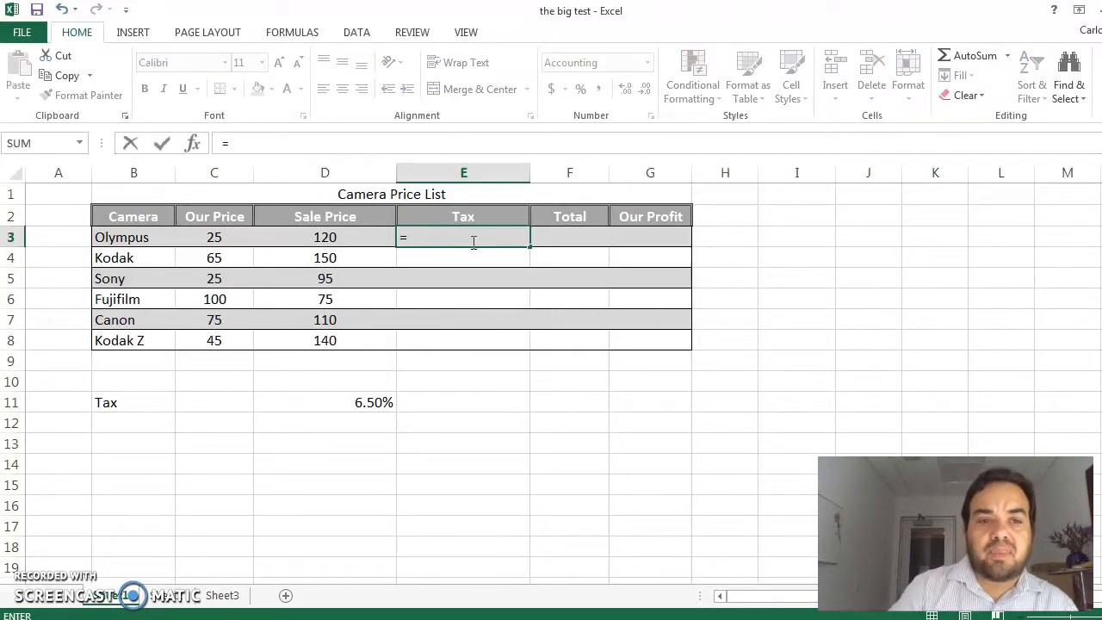
pyautogui.click(352, 236)
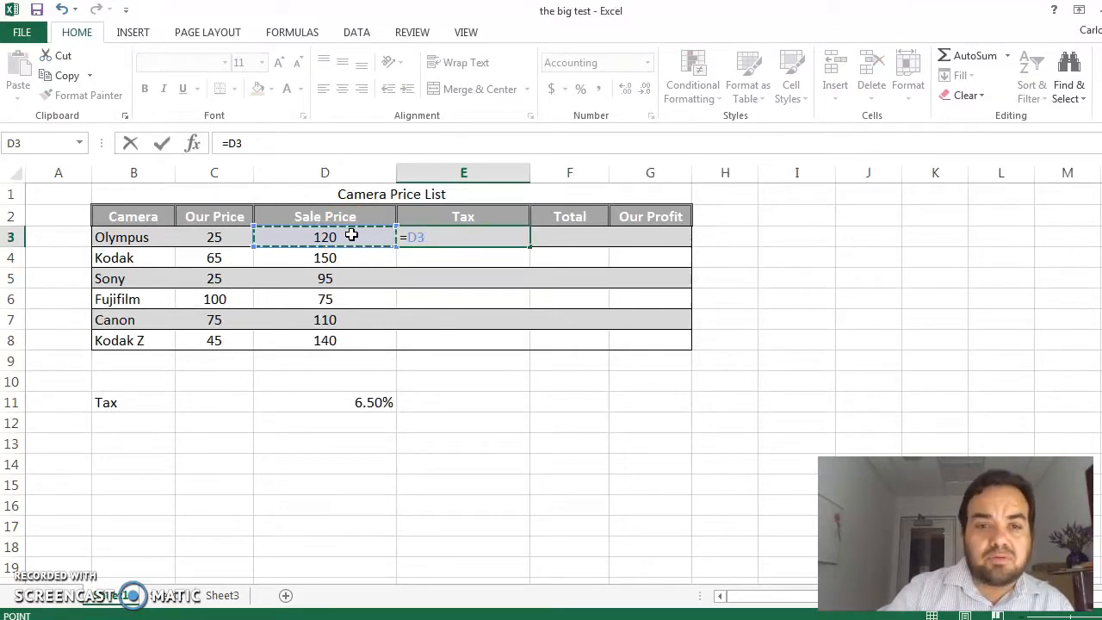
pyautogui.write('*')
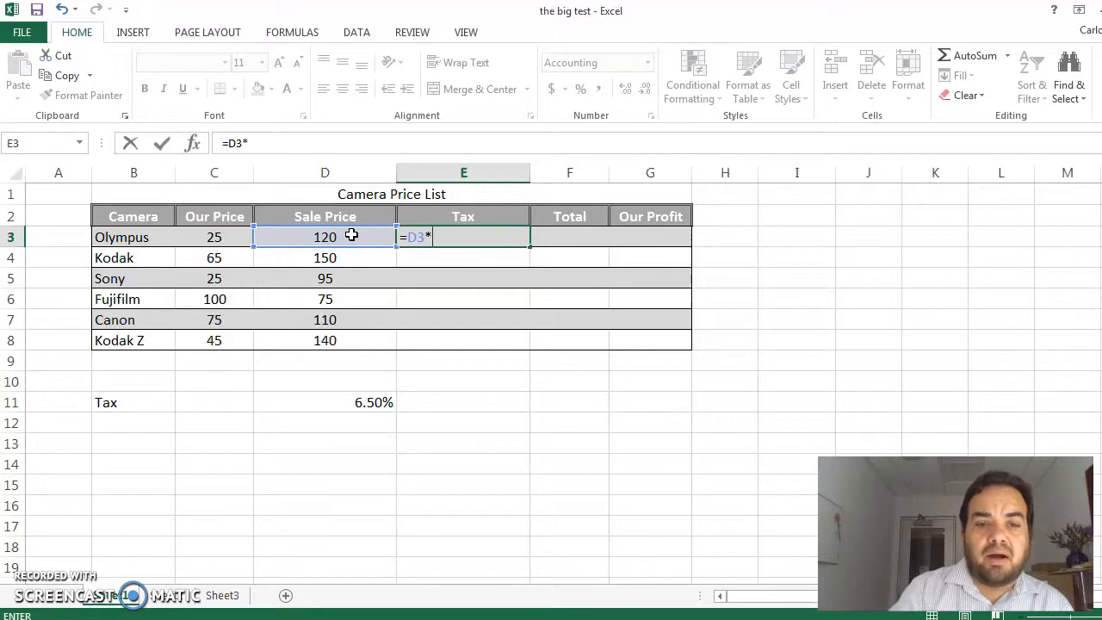
pyautogui.click(378, 402)
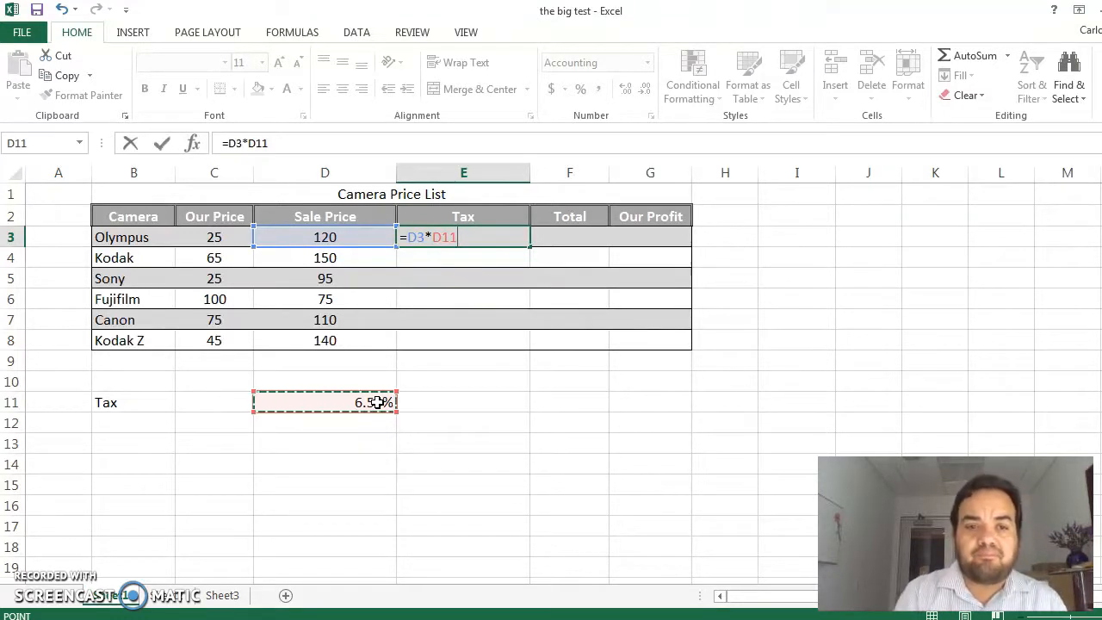
# - Examine the D3 and D11 references inside the tax formula in E3
pyautogui.doubleClick(418, 238)
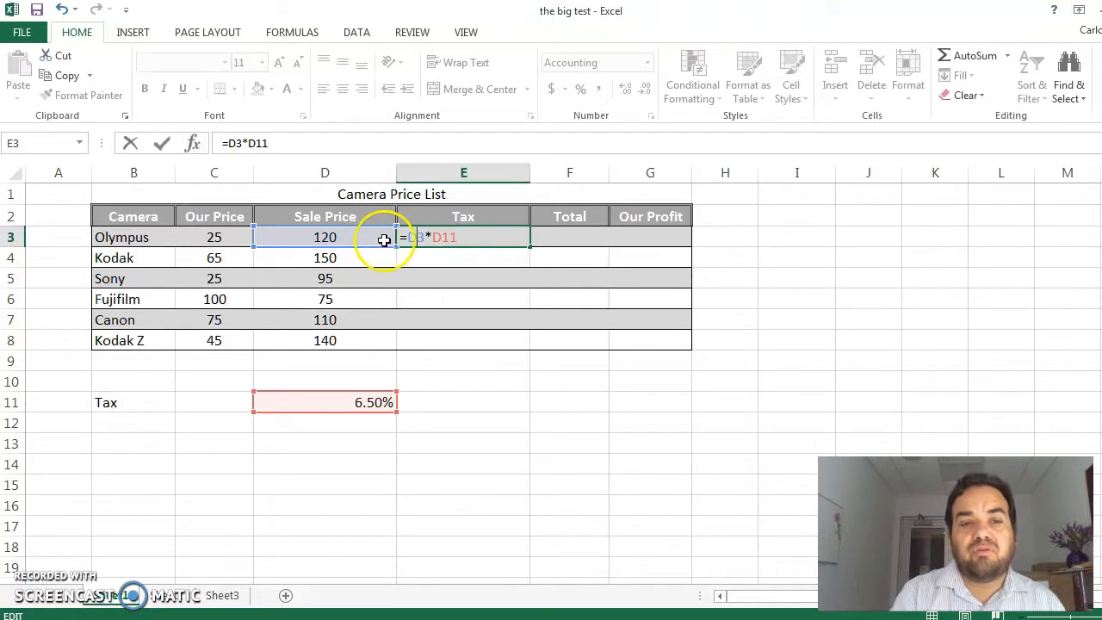
pyautogui.click(420, 238)
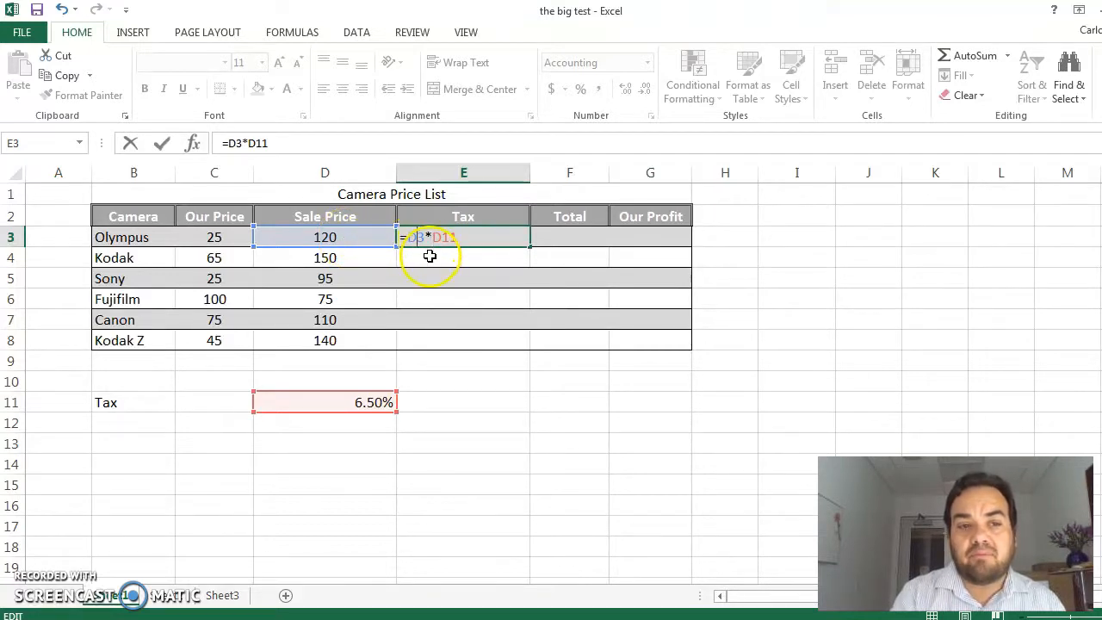
pyautogui.click(418, 254)
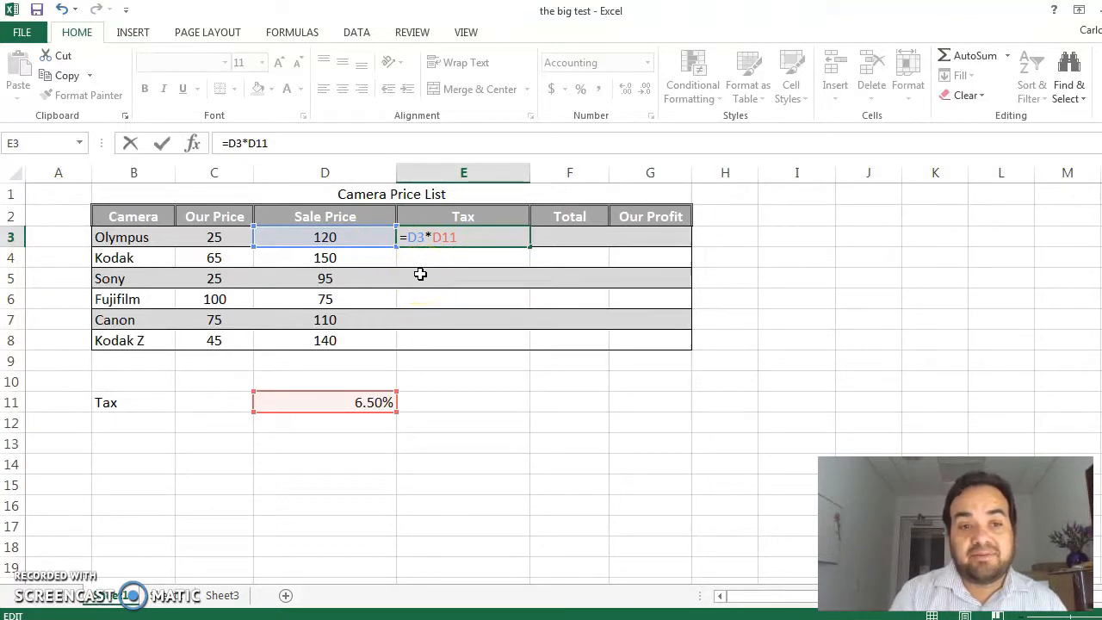
pyautogui.click(356, 258)
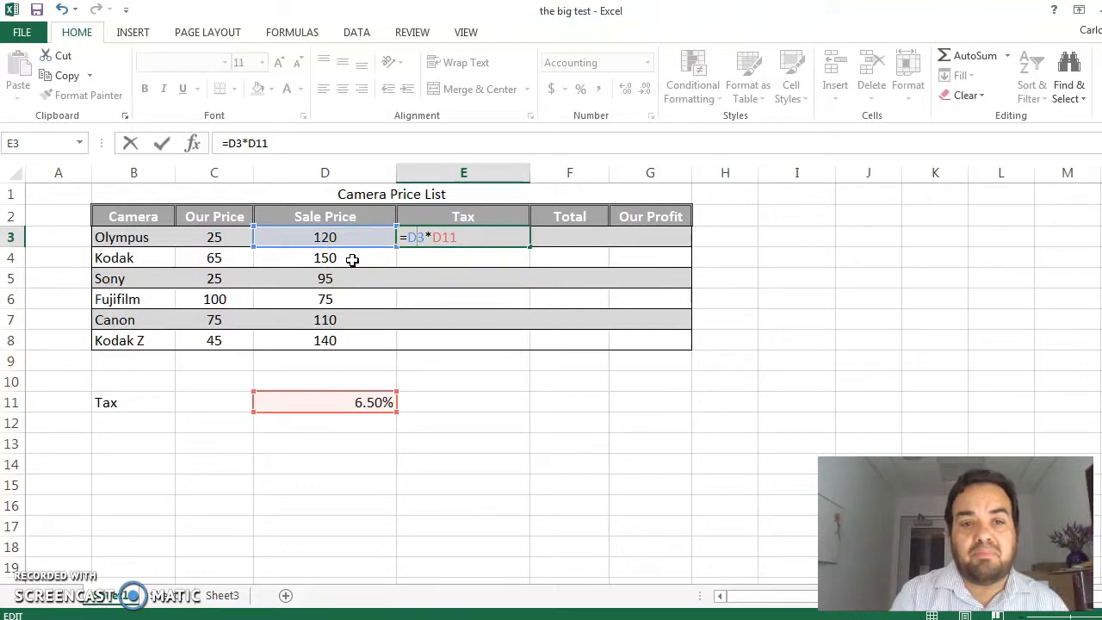
pyautogui.click(420, 238)
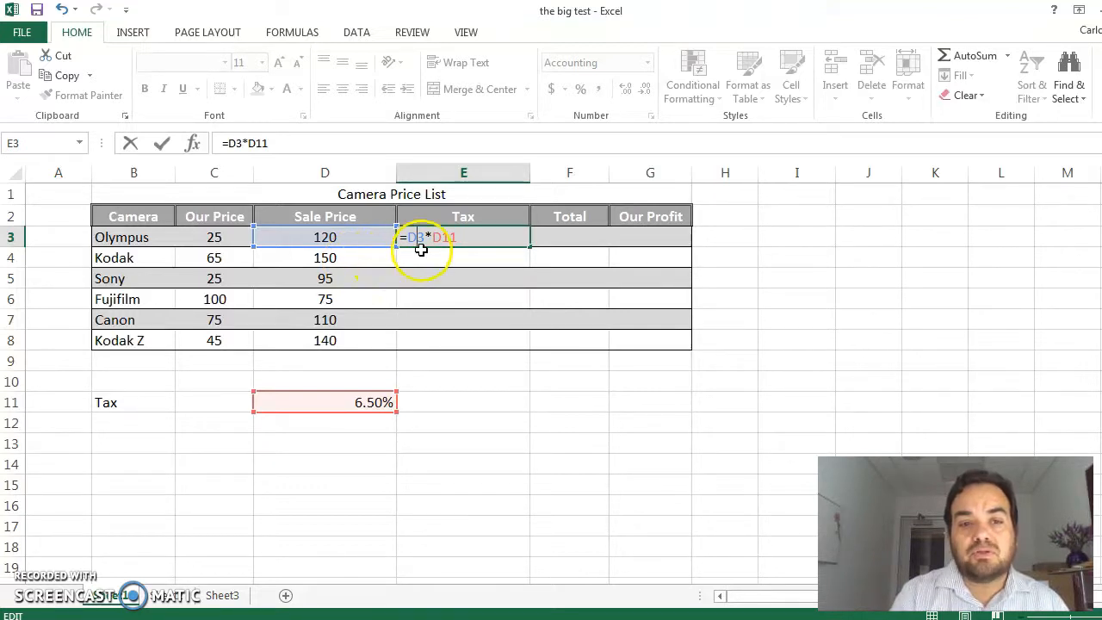
pyautogui.doubleClick(420, 238)
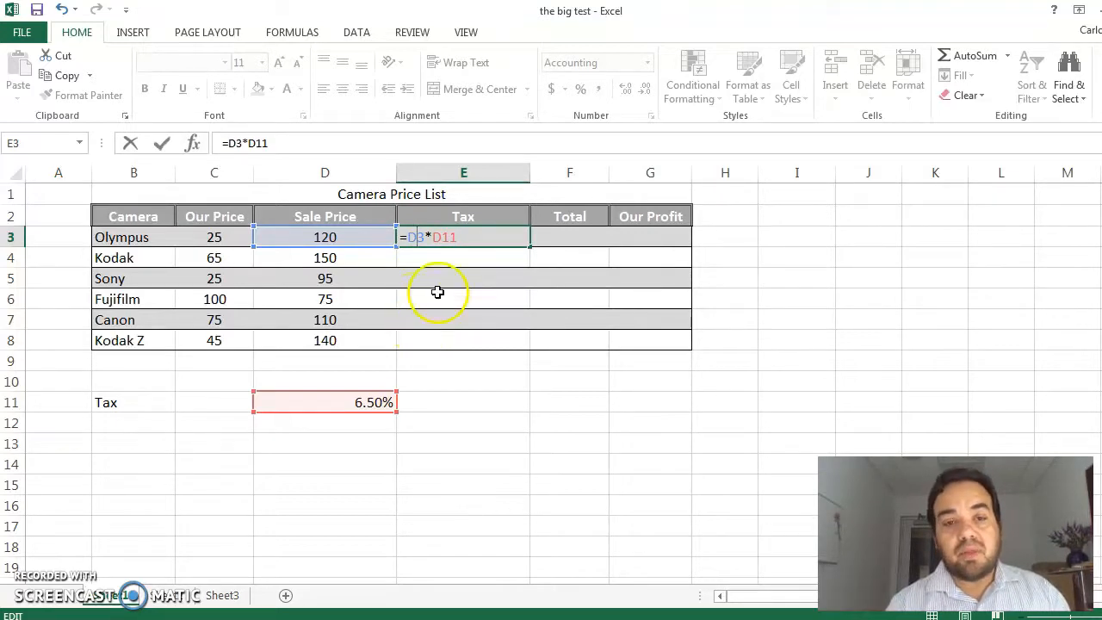
pyautogui.click(463, 240)
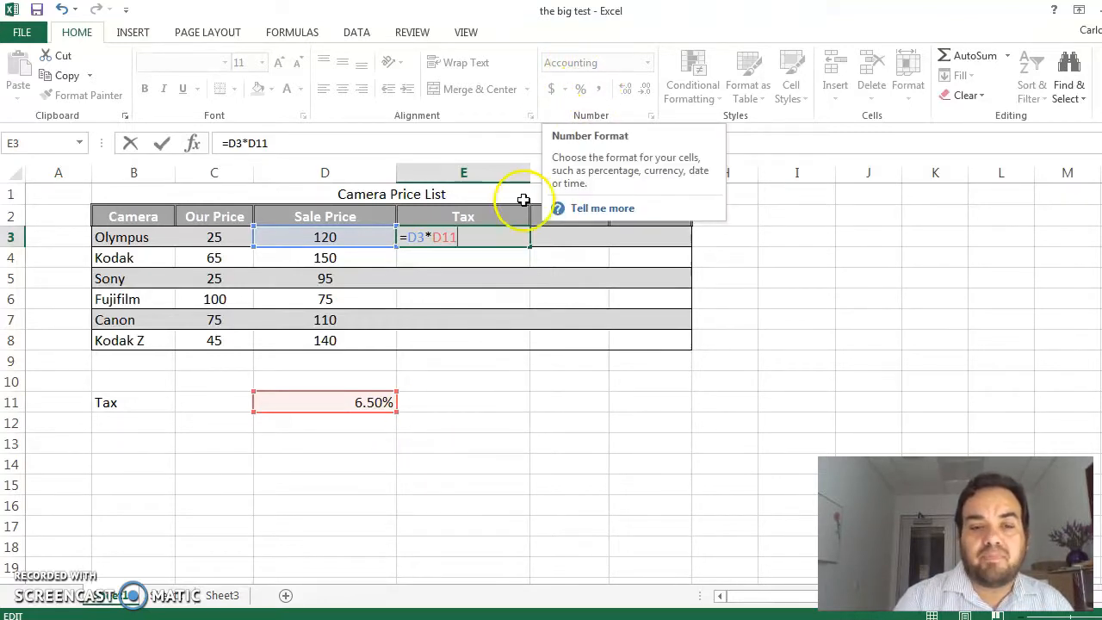
pyautogui.click(492, 246)
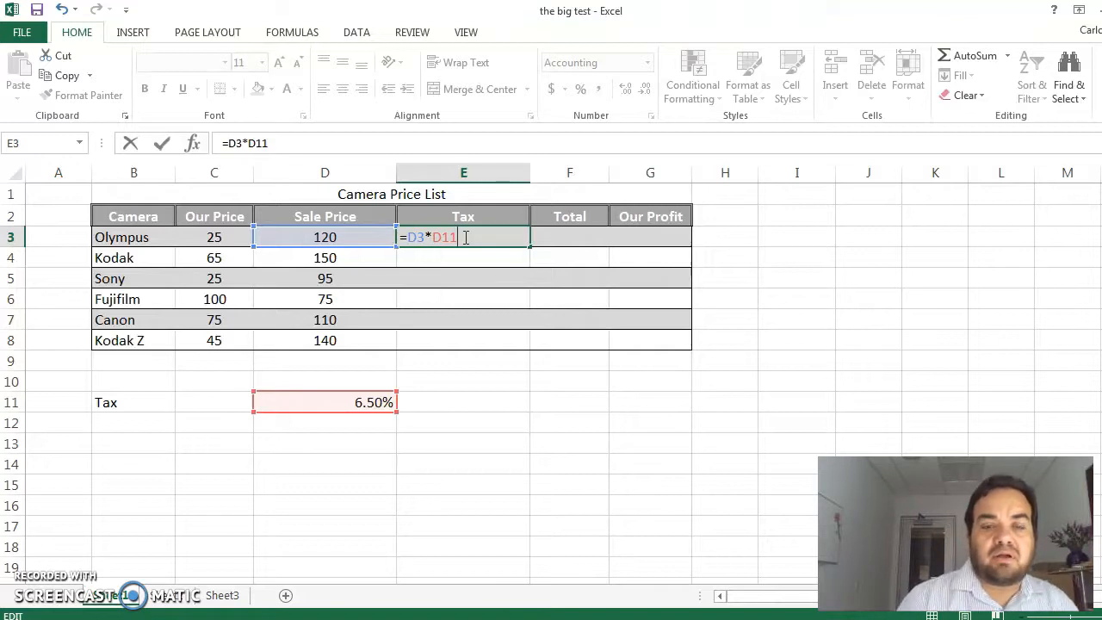
# - Make the tax rate reference absolute so E3 reads =D3*$D$11, and fill the formula down through E8
pyautogui.click(432, 238)
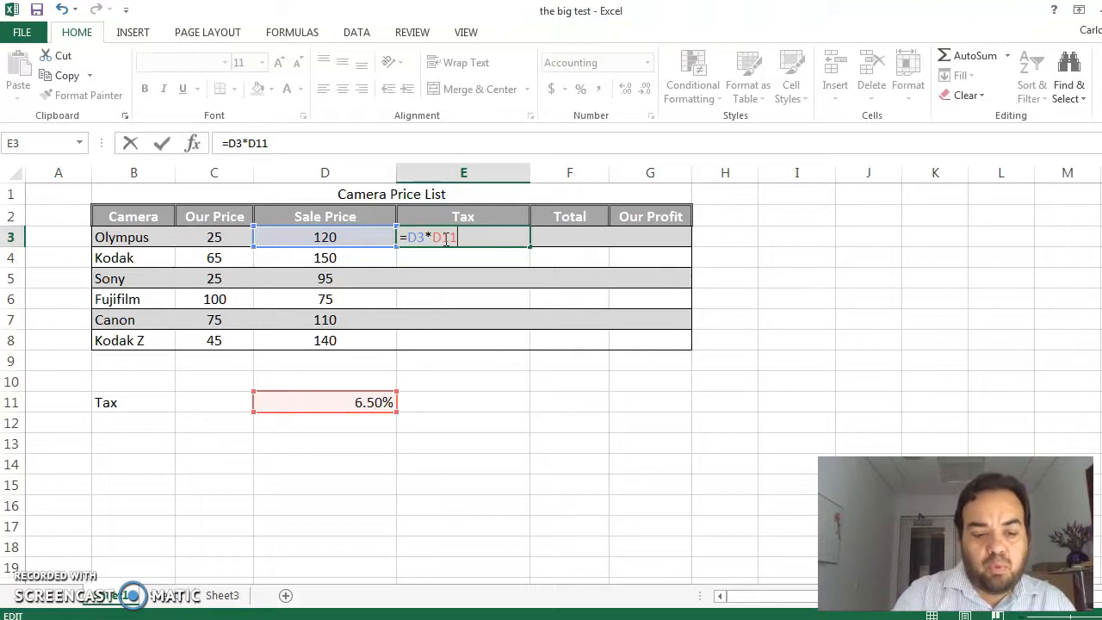
pyautogui.press('F4')
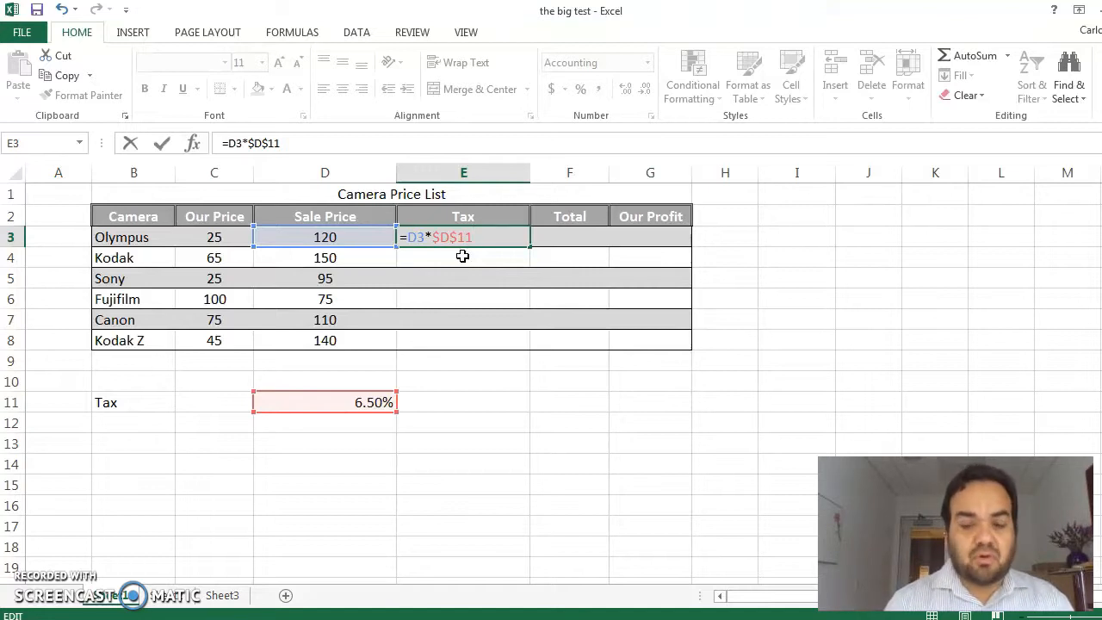
pyautogui.hotkey('ctrl', 'Return')
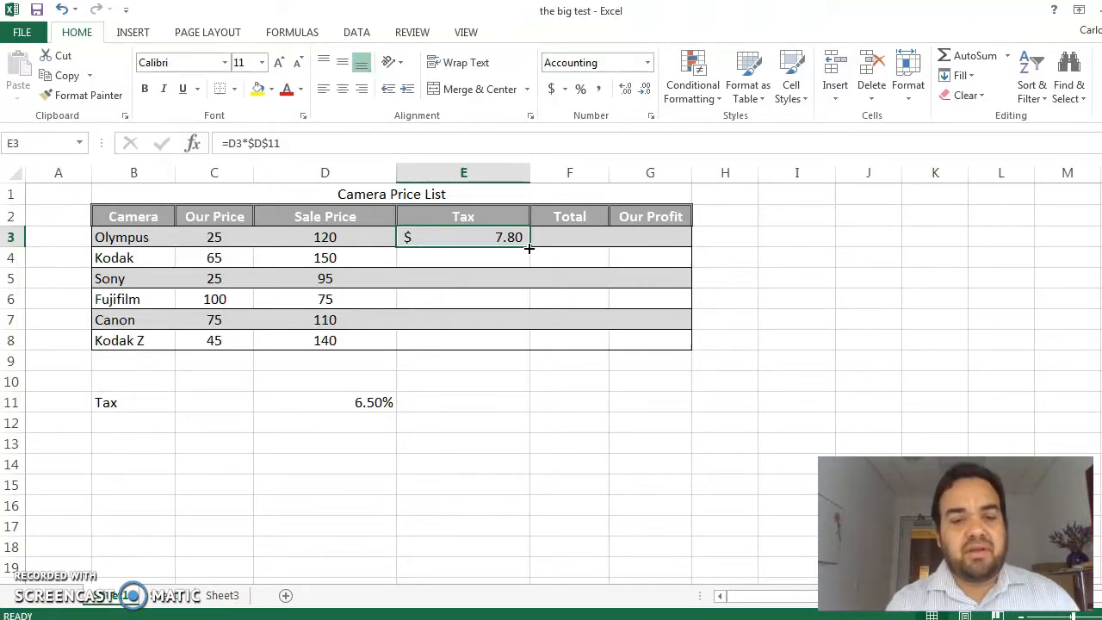
pyautogui.moveTo(529, 248); pyautogui.dragTo(532, 346)
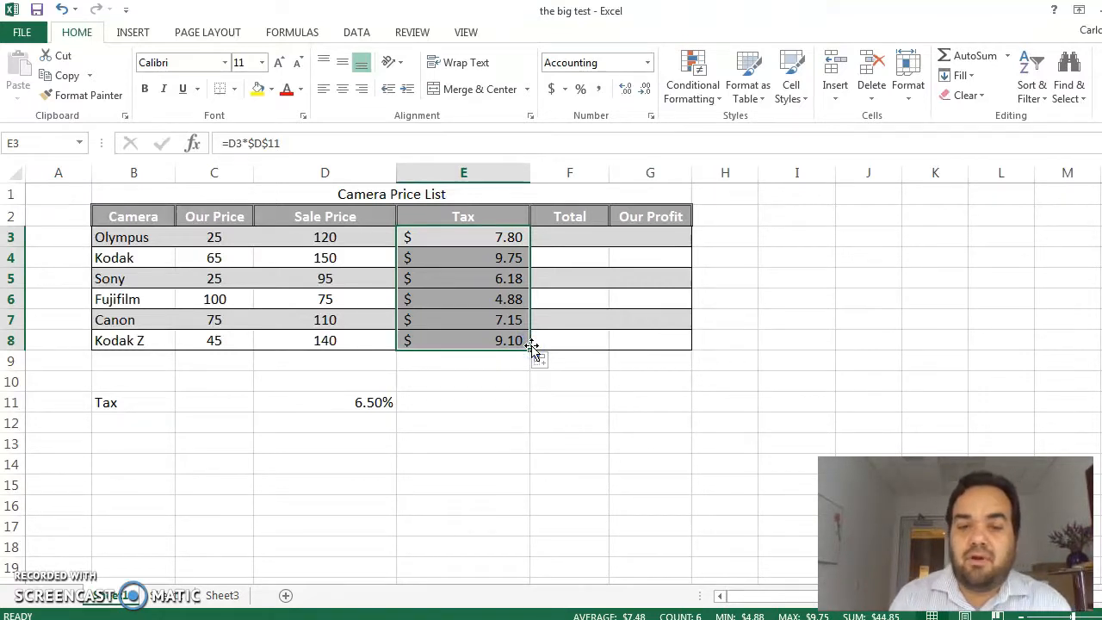
# - Check the copied tax formulas in E4 through E8 for their sale price and tax rate references
pyautogui.click(475, 257)
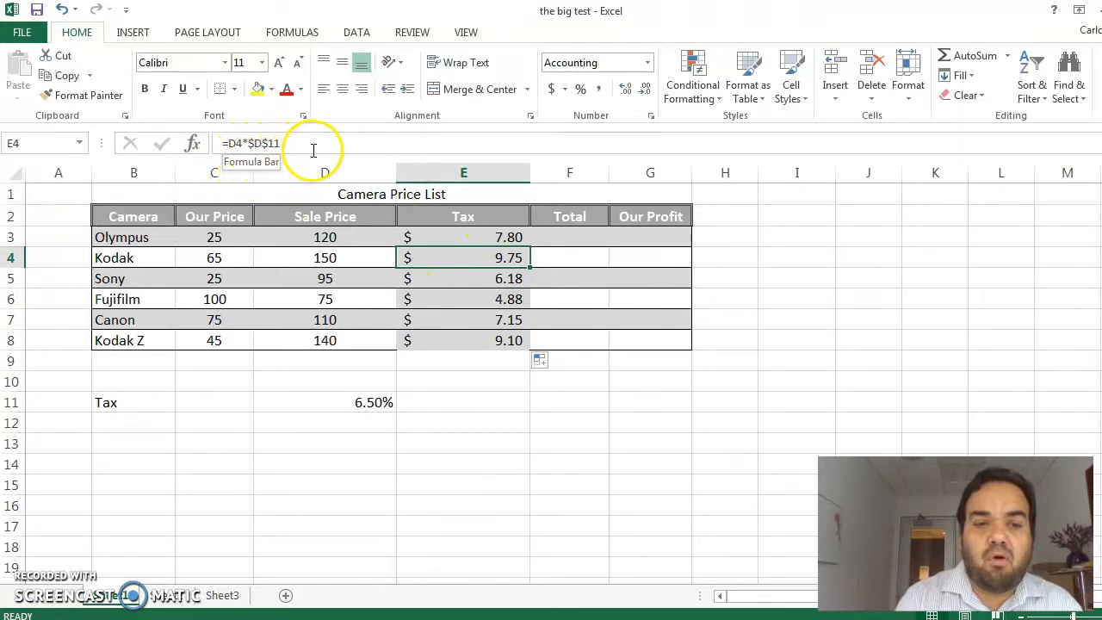
pyautogui.doubleClick(451, 257)
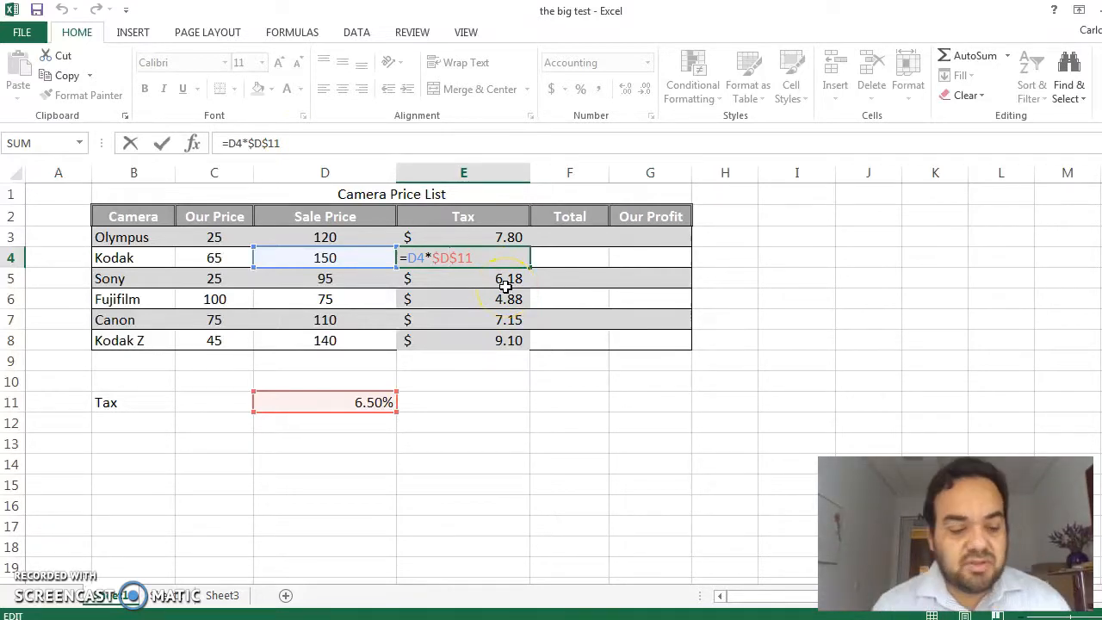
pyautogui.hotkey('ctrl', 'Return')
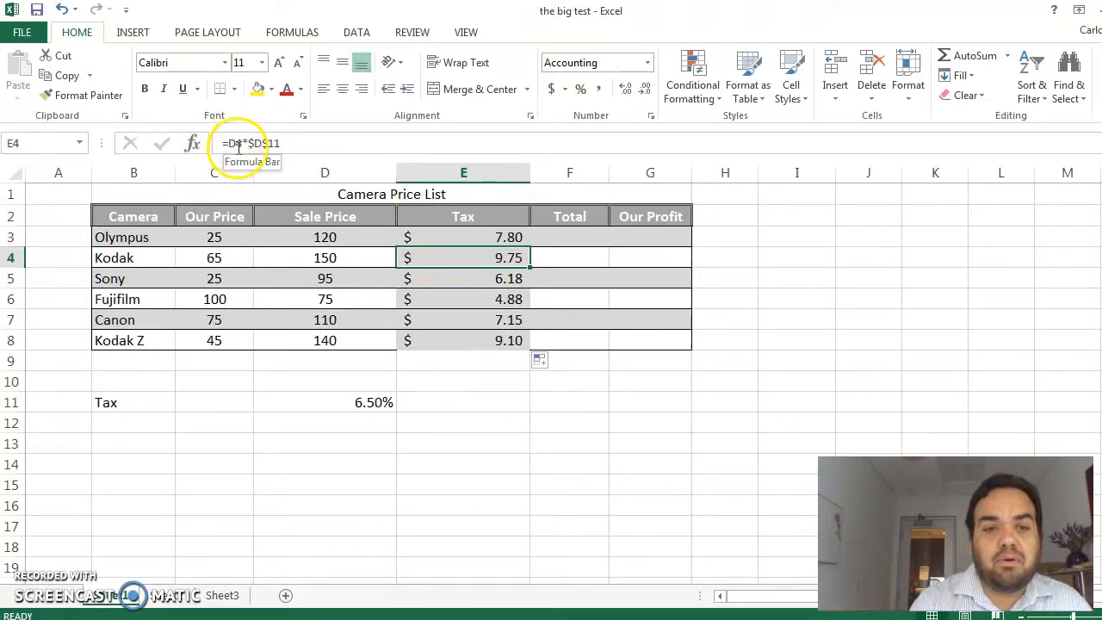
pyautogui.click(445, 278)
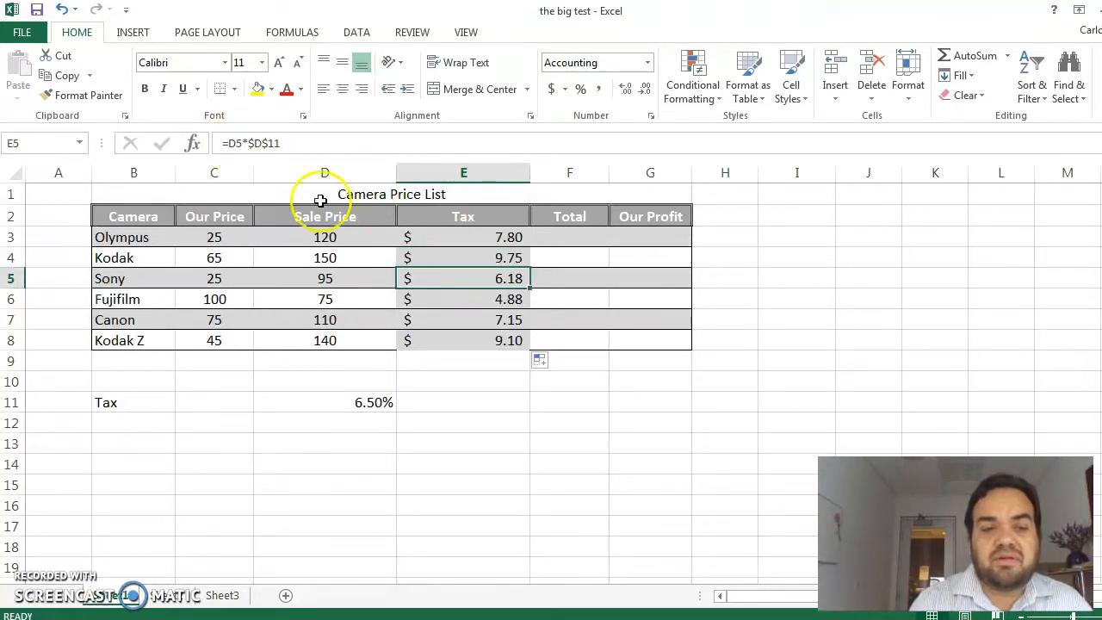
pyautogui.click(431, 297)
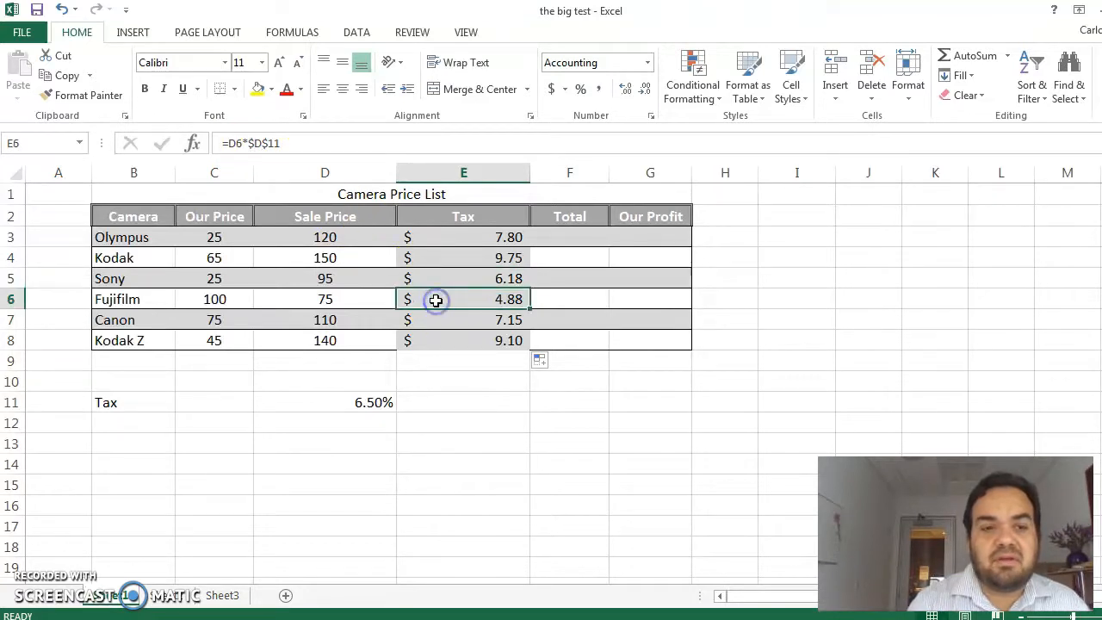
pyautogui.click(458, 256)
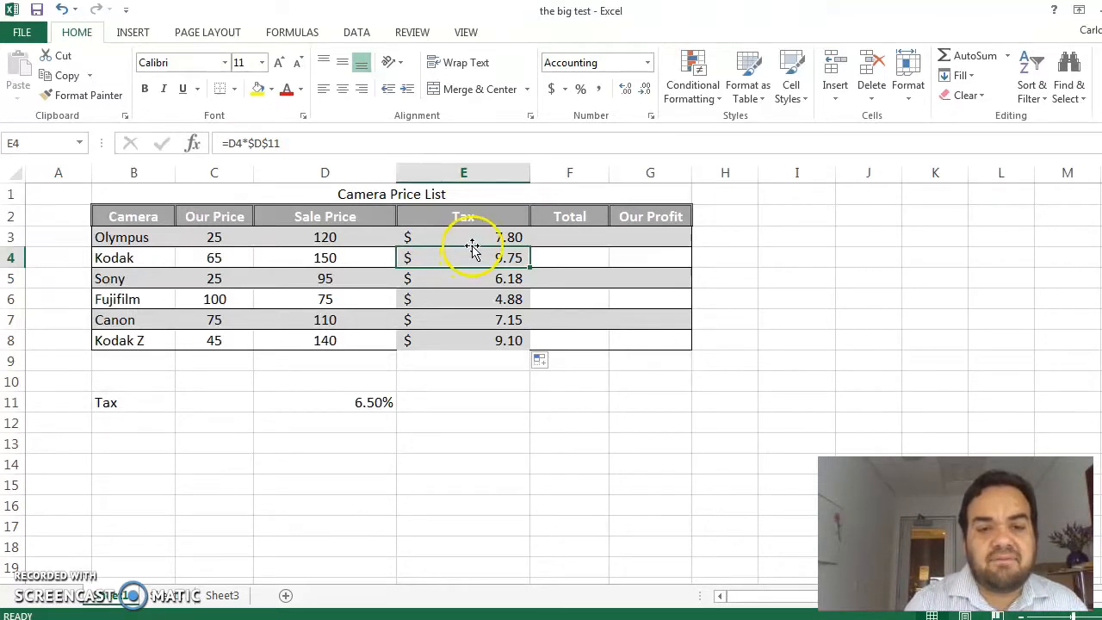
pyautogui.click(474, 239)
pyautogui.click(482, 257)
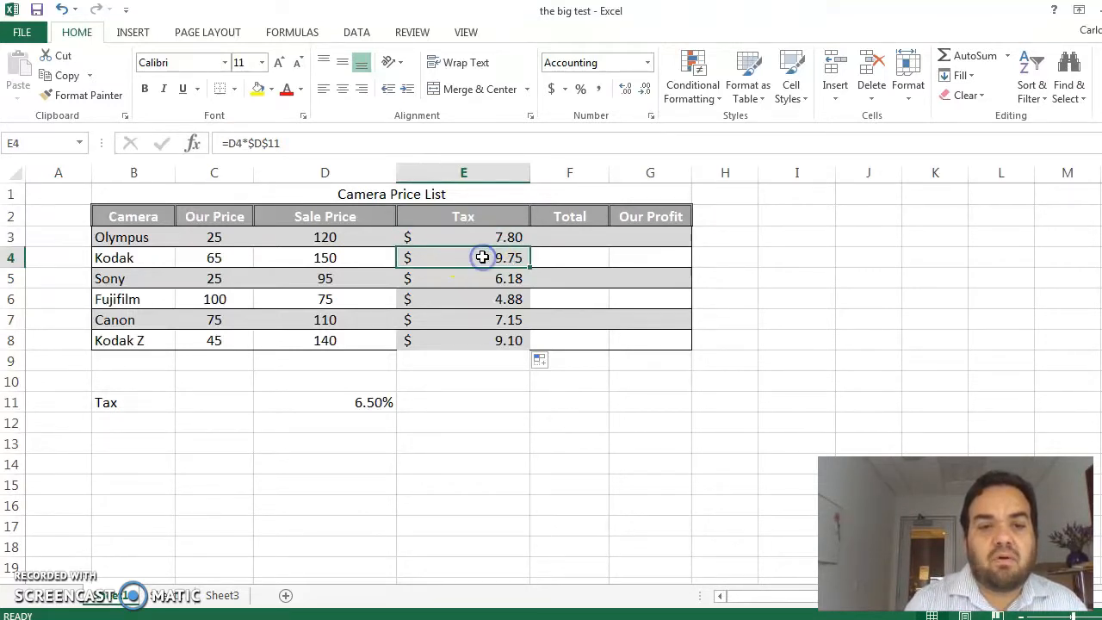
pyautogui.click(484, 278)
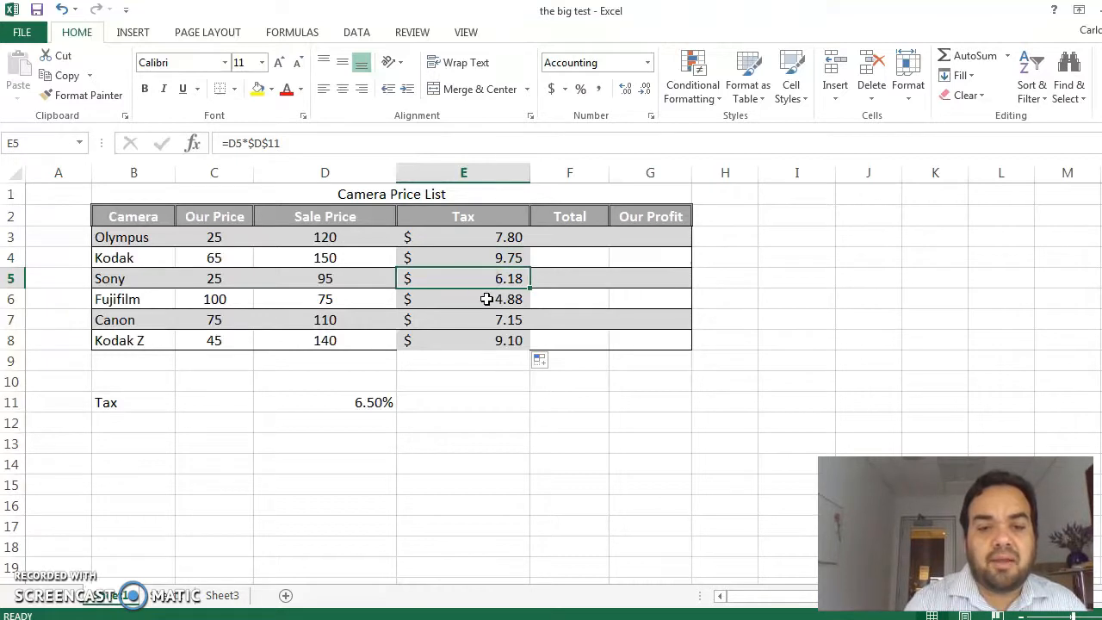
pyautogui.click(489, 299)
pyautogui.click(488, 319)
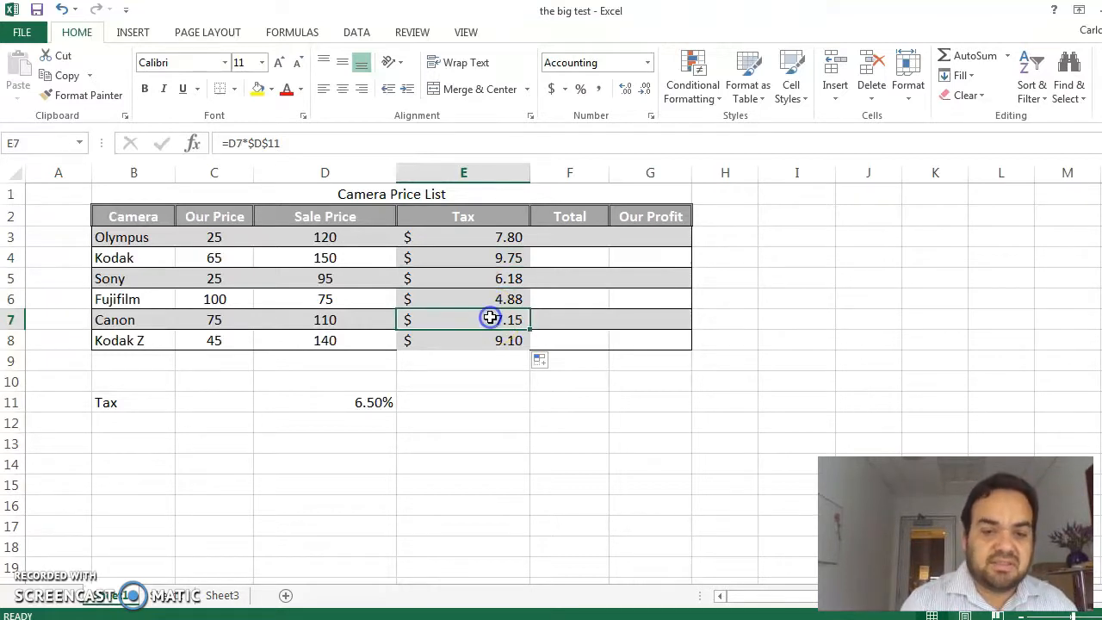
pyautogui.click(489, 343)
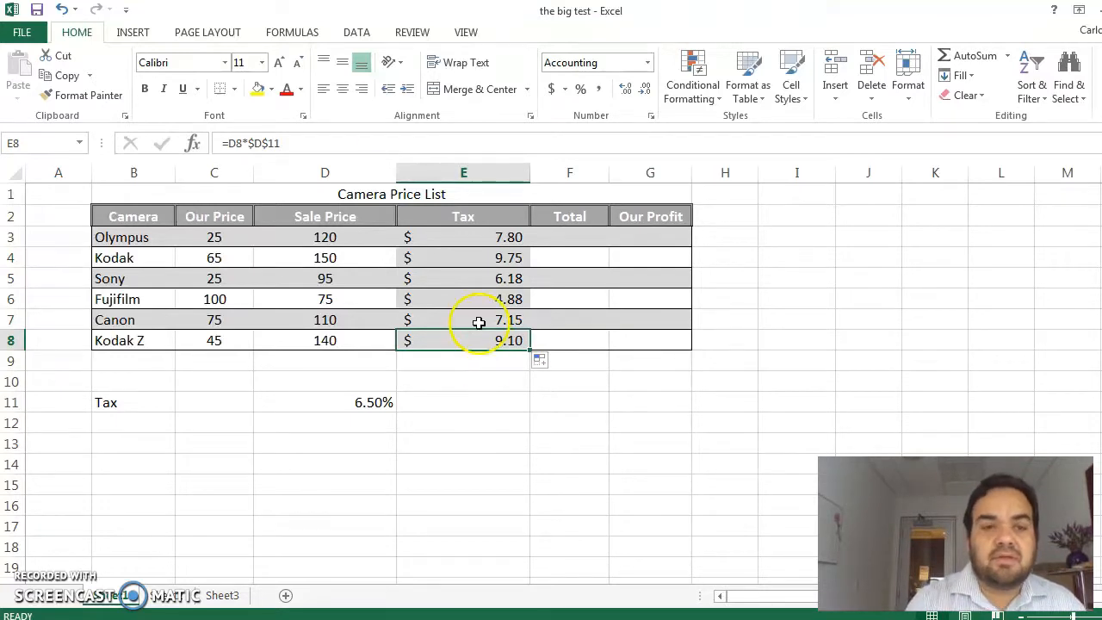
# - Trace the precedents of the Olympus tax formula in E3
pyautogui.click(293, 34)
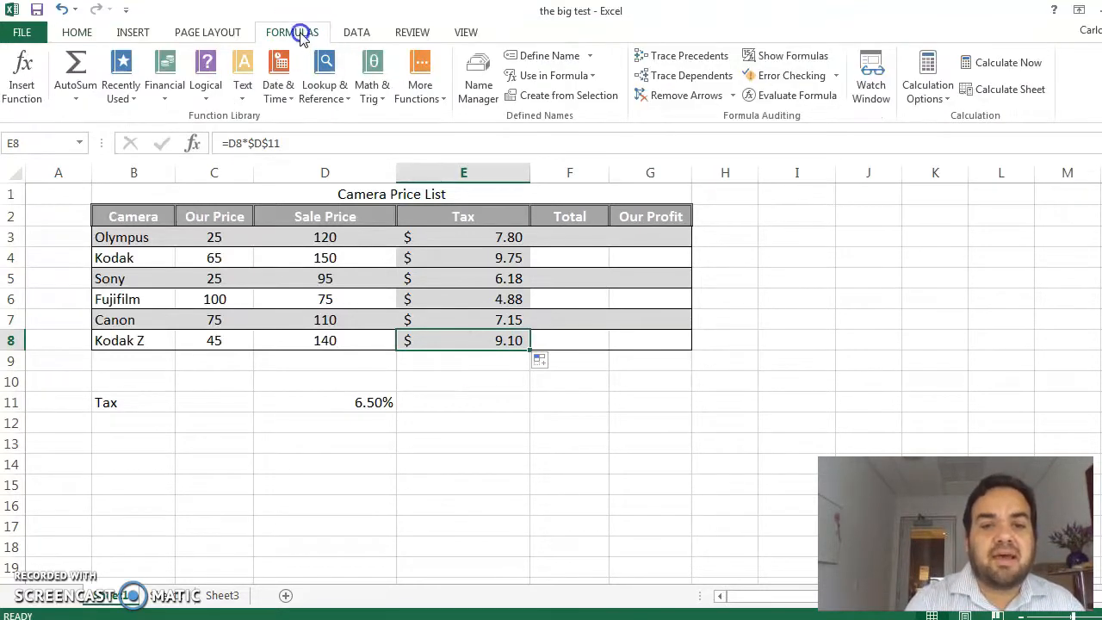
pyautogui.click(482, 244)
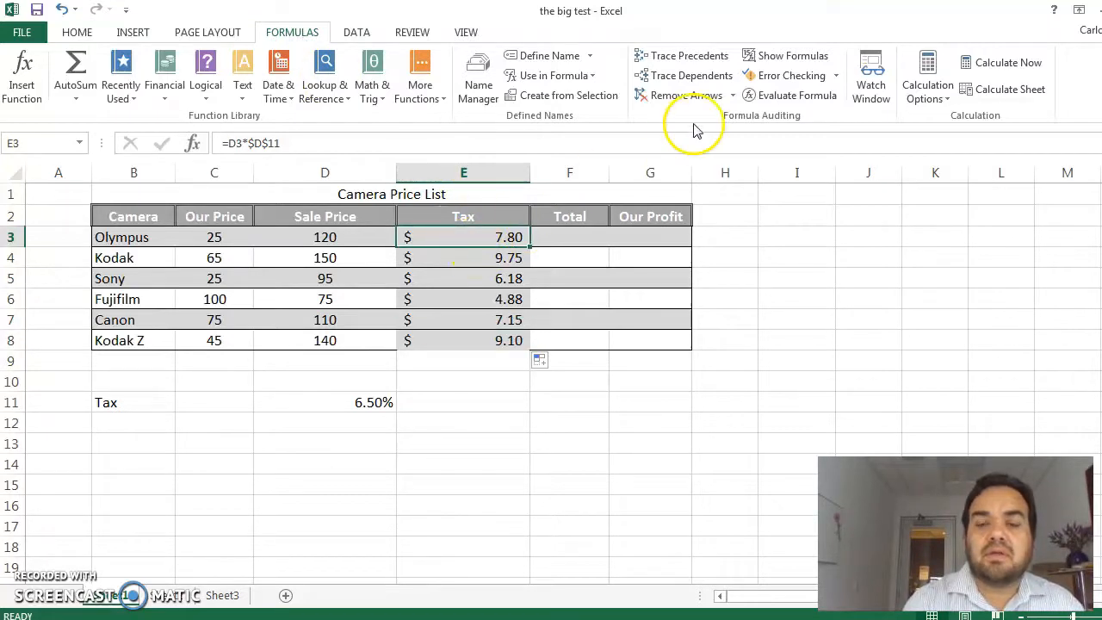
pyautogui.click(694, 68)
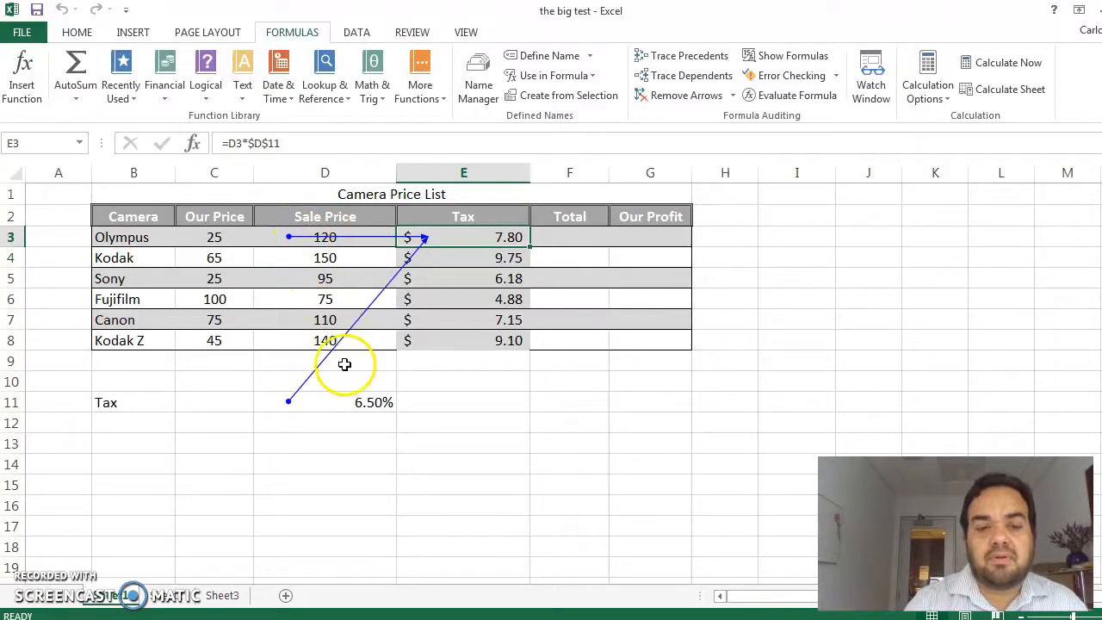
# - Center the tax rate horizontally in cell D11
pyautogui.click(345, 402)
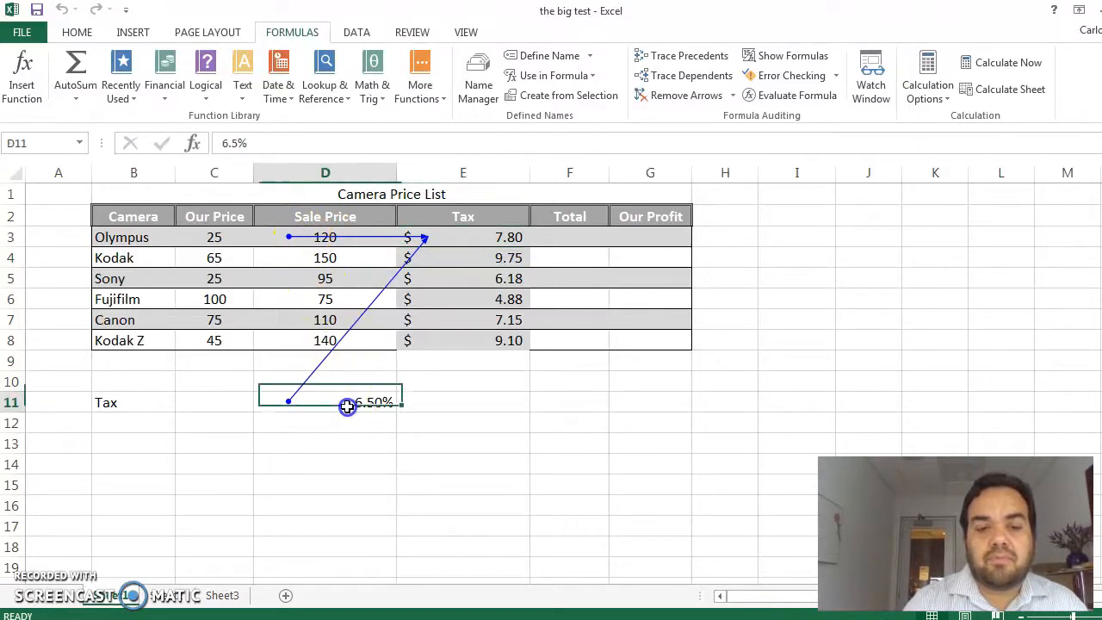
pyautogui.click(77, 32)
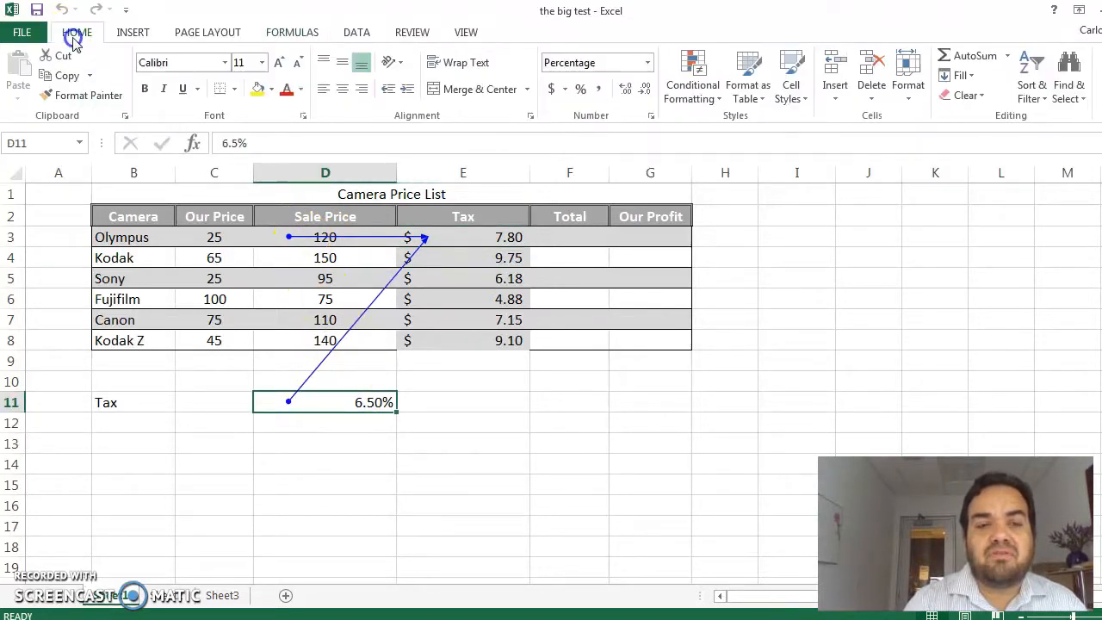
pyautogui.click(342, 90)
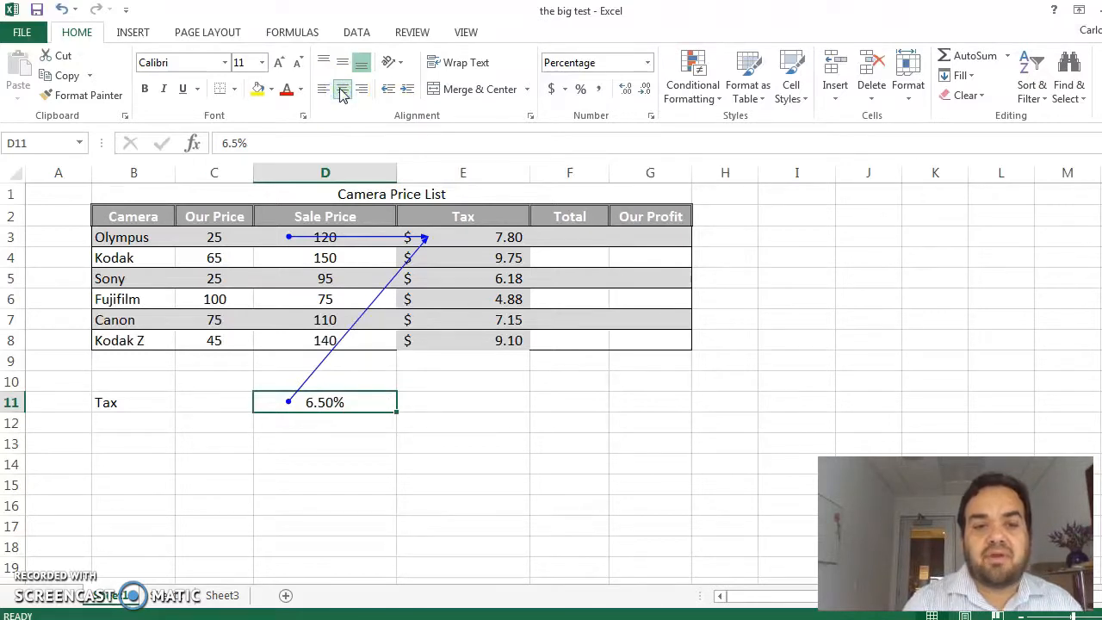
# - Trace the precedents of the Kodak, Sony and Fujifilm tax formulas in E4, E5 and E6
pyautogui.click(453, 259)
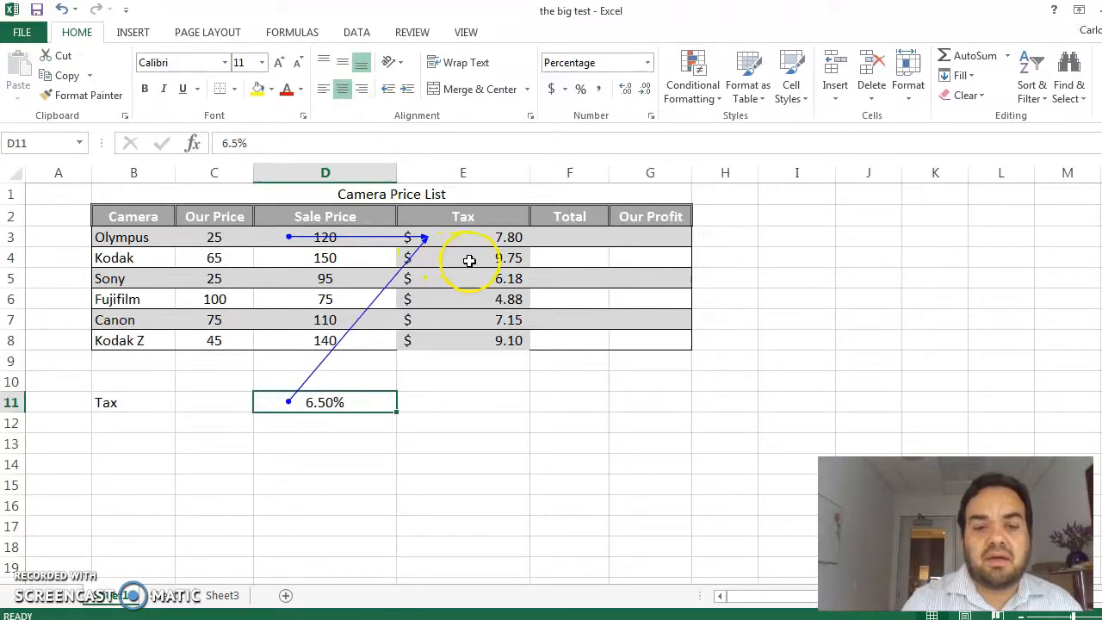
pyautogui.click(303, 33)
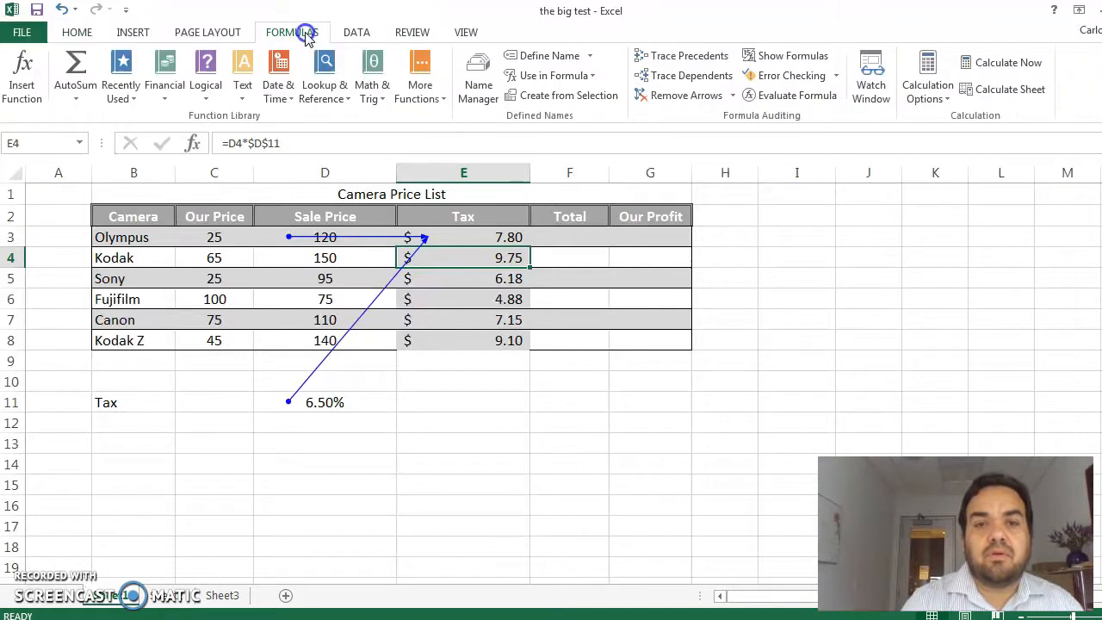
pyautogui.click(702, 57)
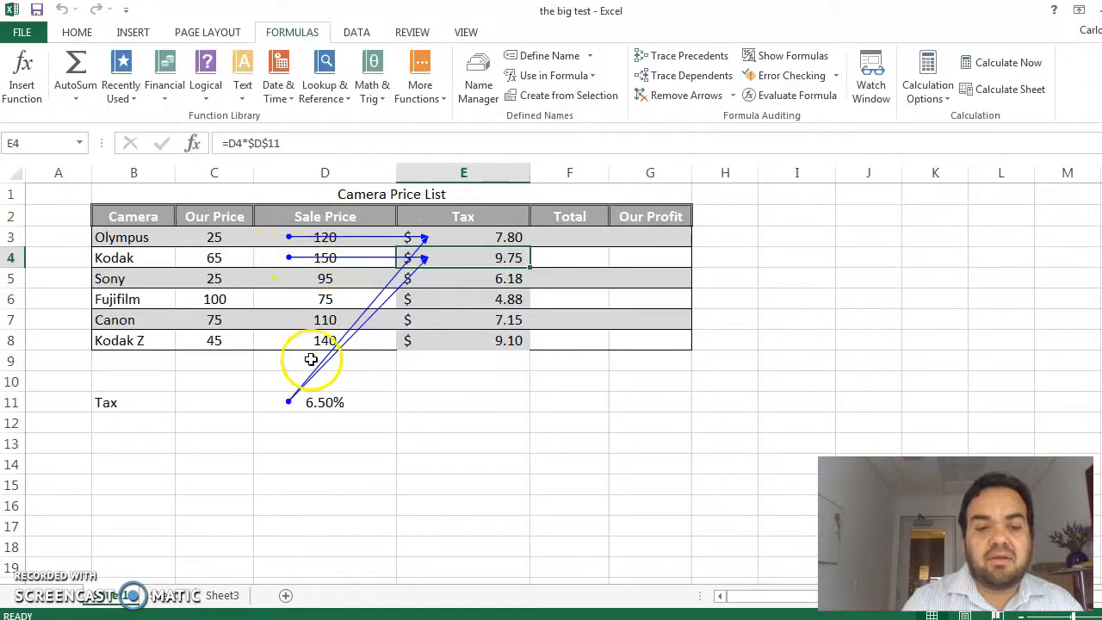
pyautogui.click(473, 279)
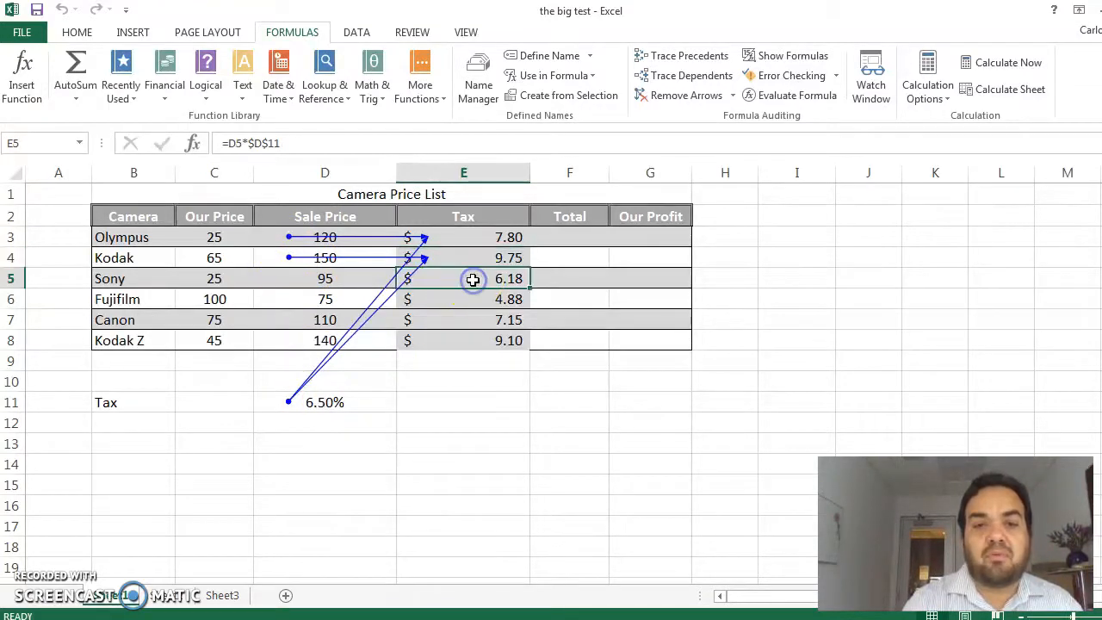
pyautogui.click(691, 60)
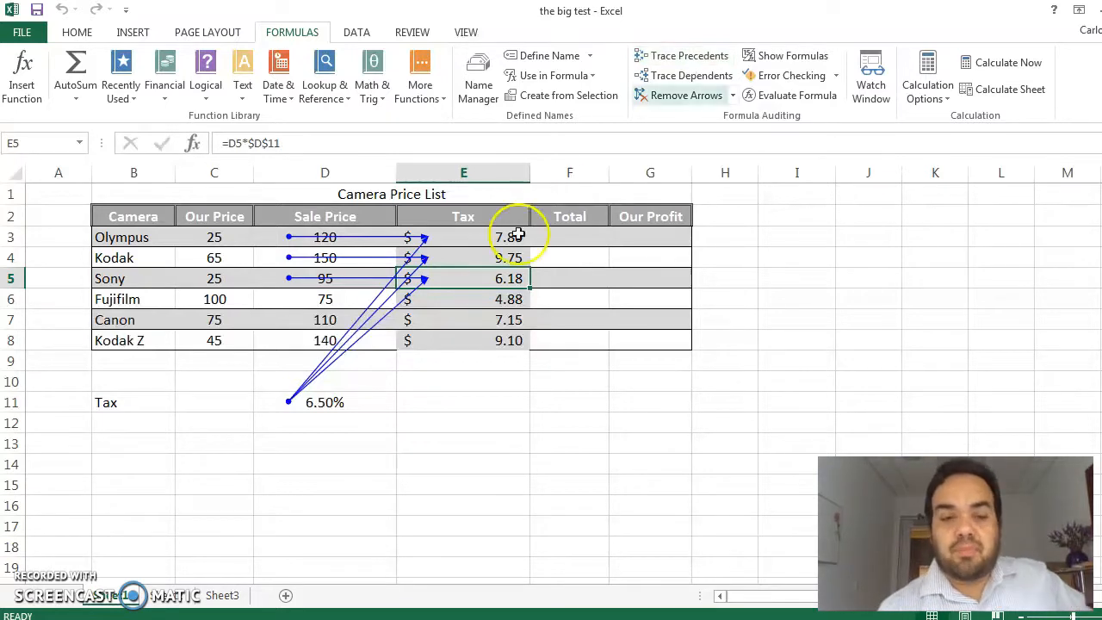
pyautogui.click(469, 305)
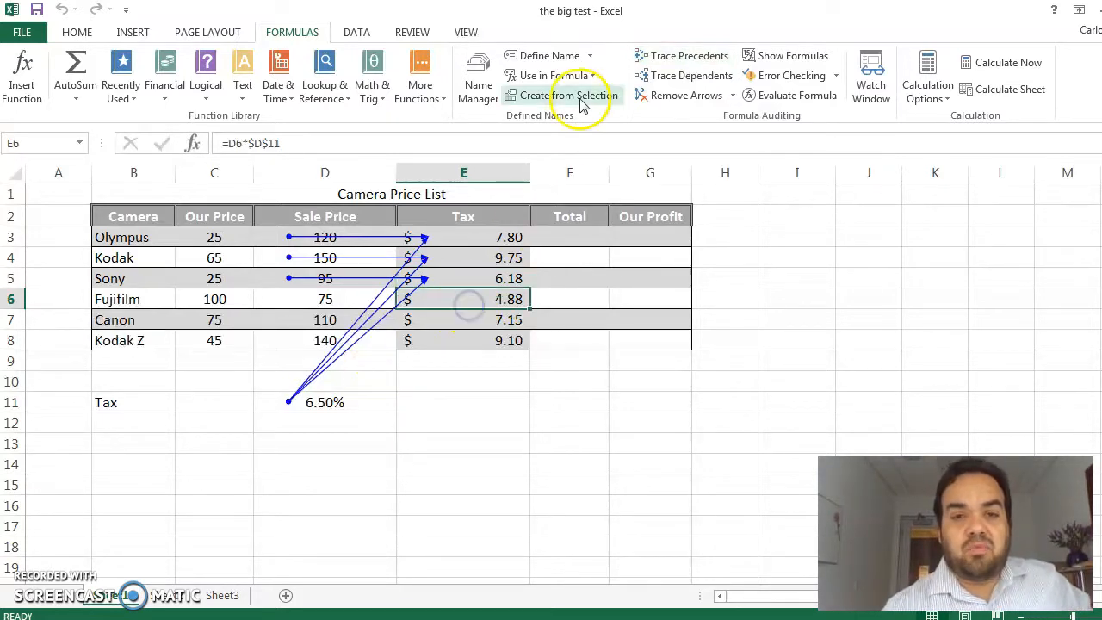
pyautogui.click(663, 60)
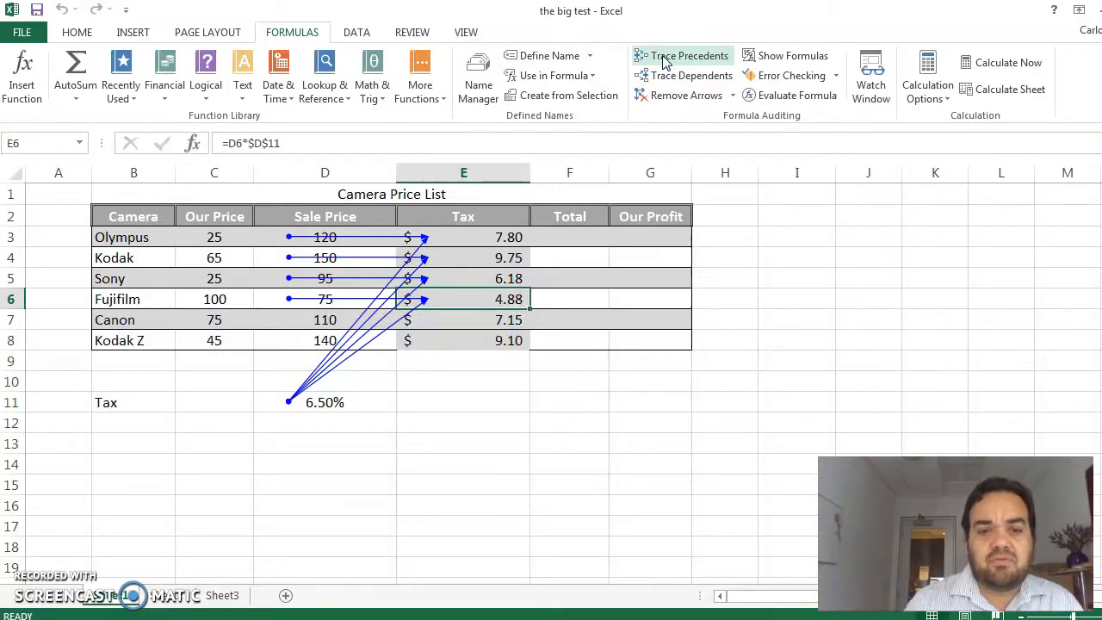
# - Remove all precedent arrows from the sheet and return to the Olympus tax cell E3
pyautogui.click(504, 343)
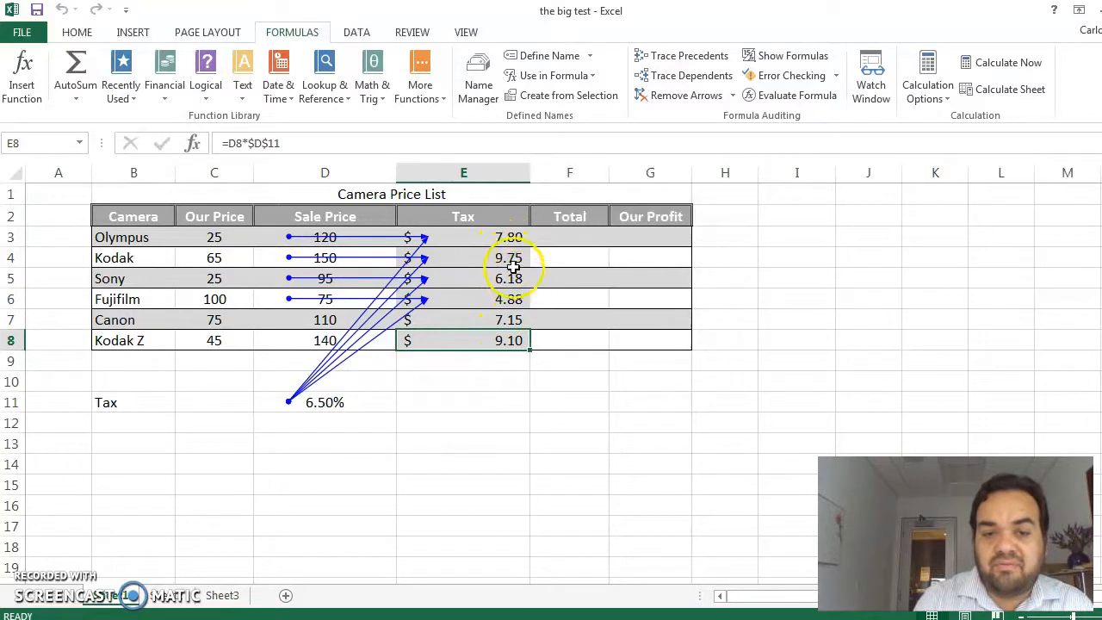
pyautogui.hotkey('alt', 'm')
pyautogui.press('a')
pyautogui.press('a')
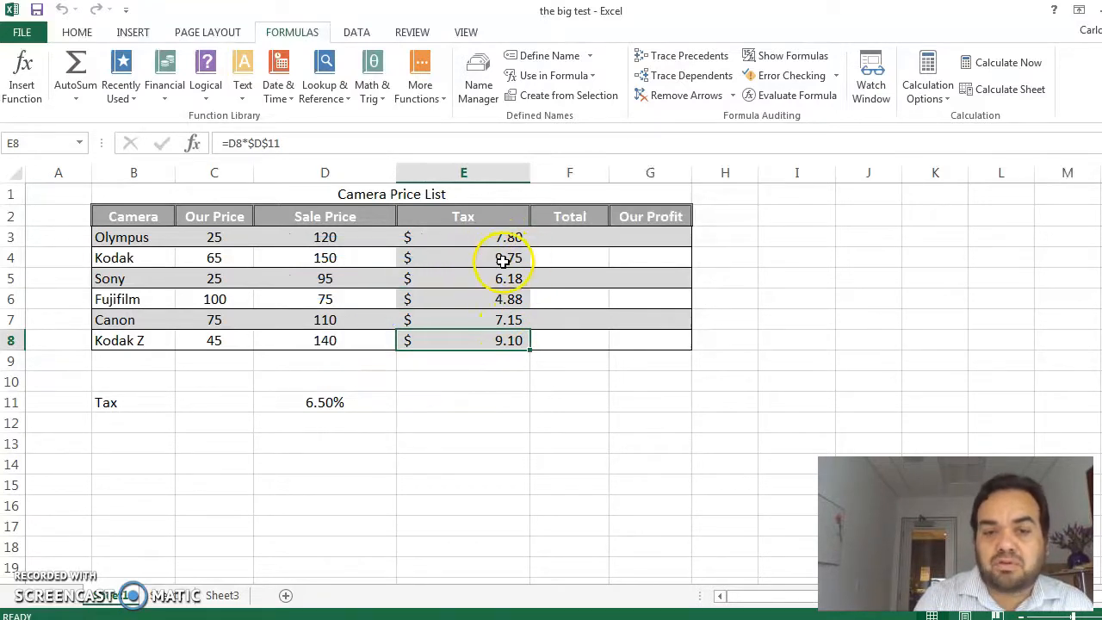
pyautogui.click(584, 244)
pyautogui.click(512, 238)
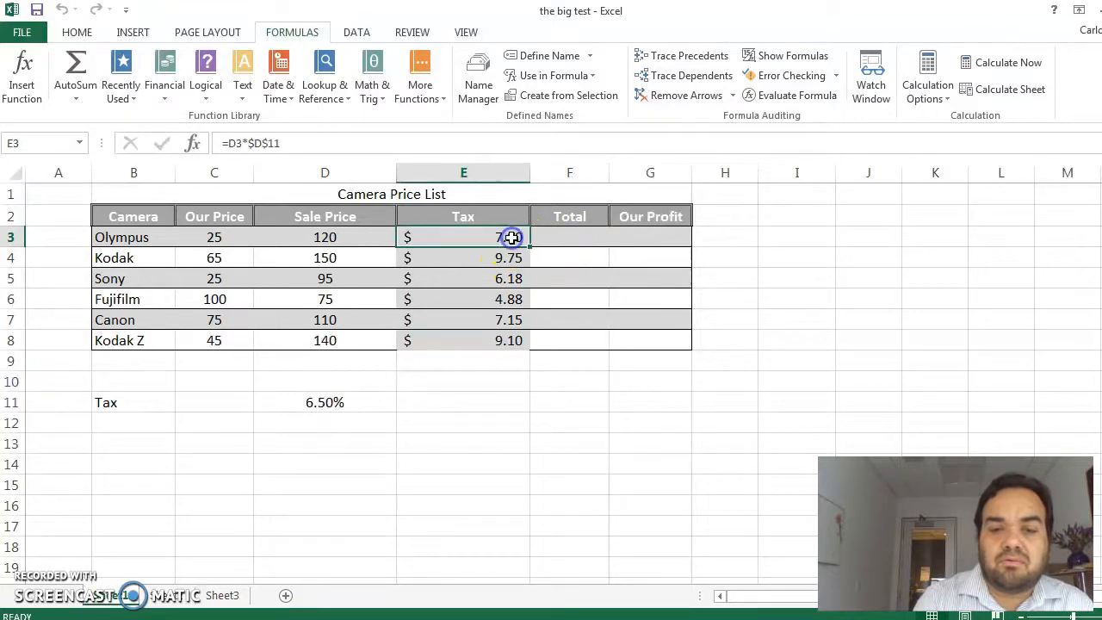